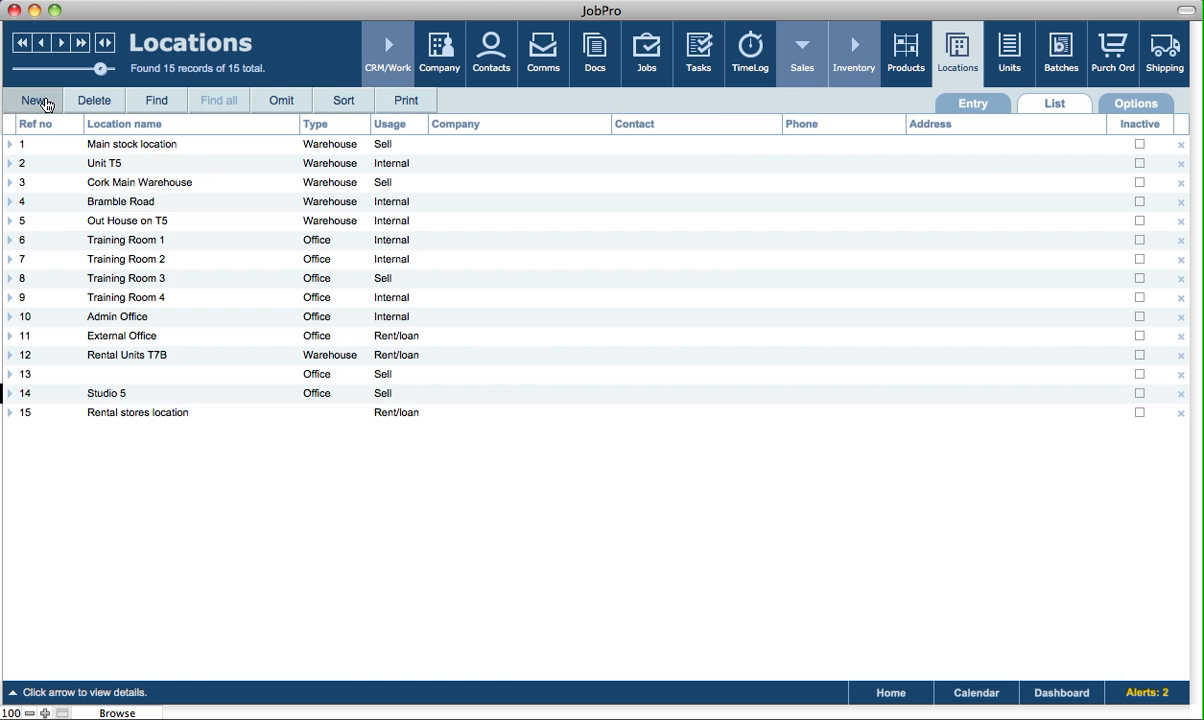
Create a new location record named "Stock loction 1".
left_click(35, 101)
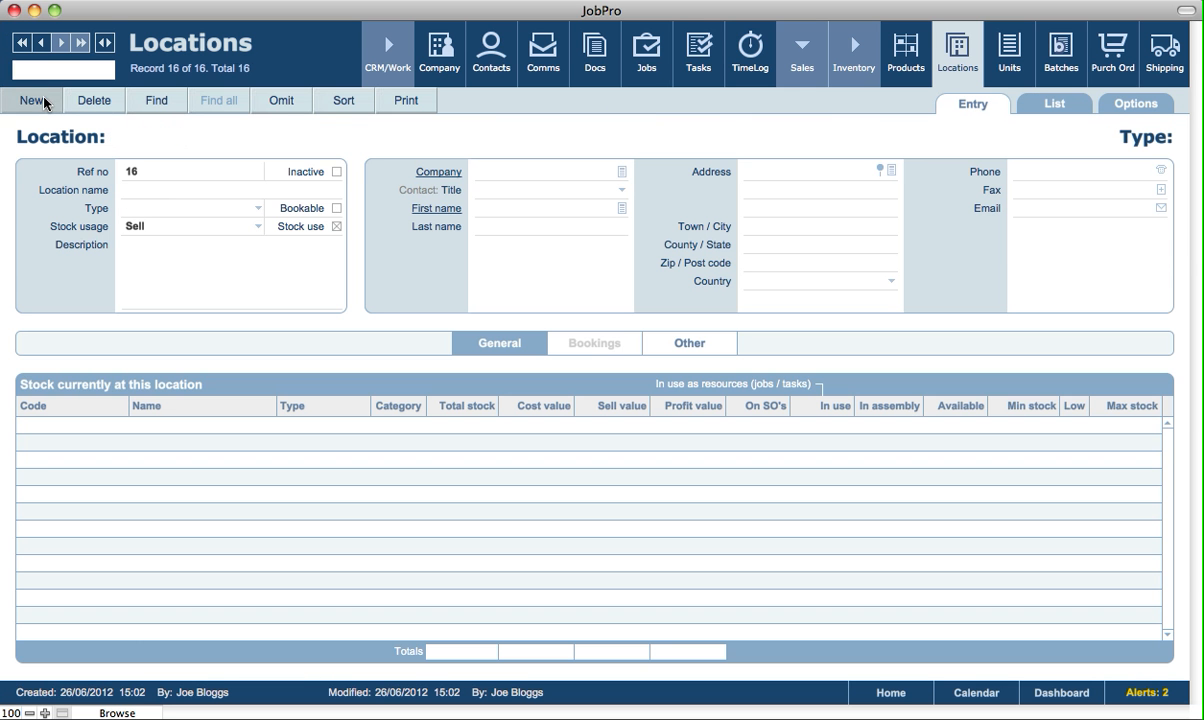
left_click(157, 192)
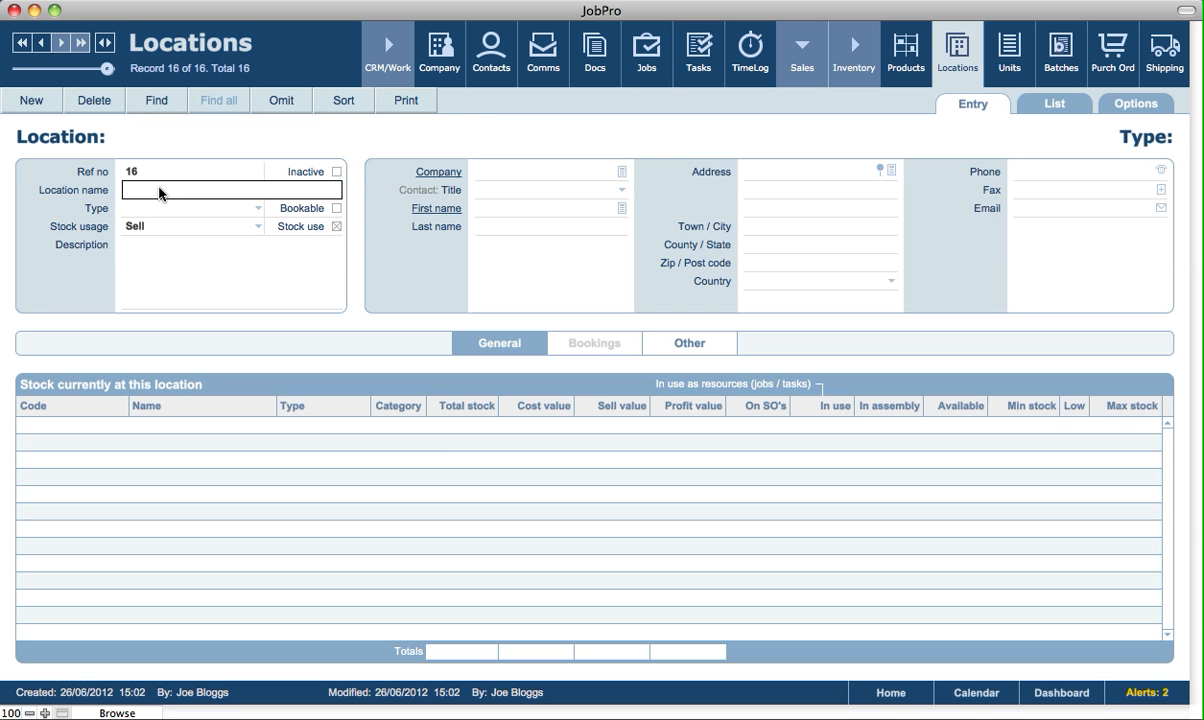
type("Stock Location 1")
left_click(169, 146)
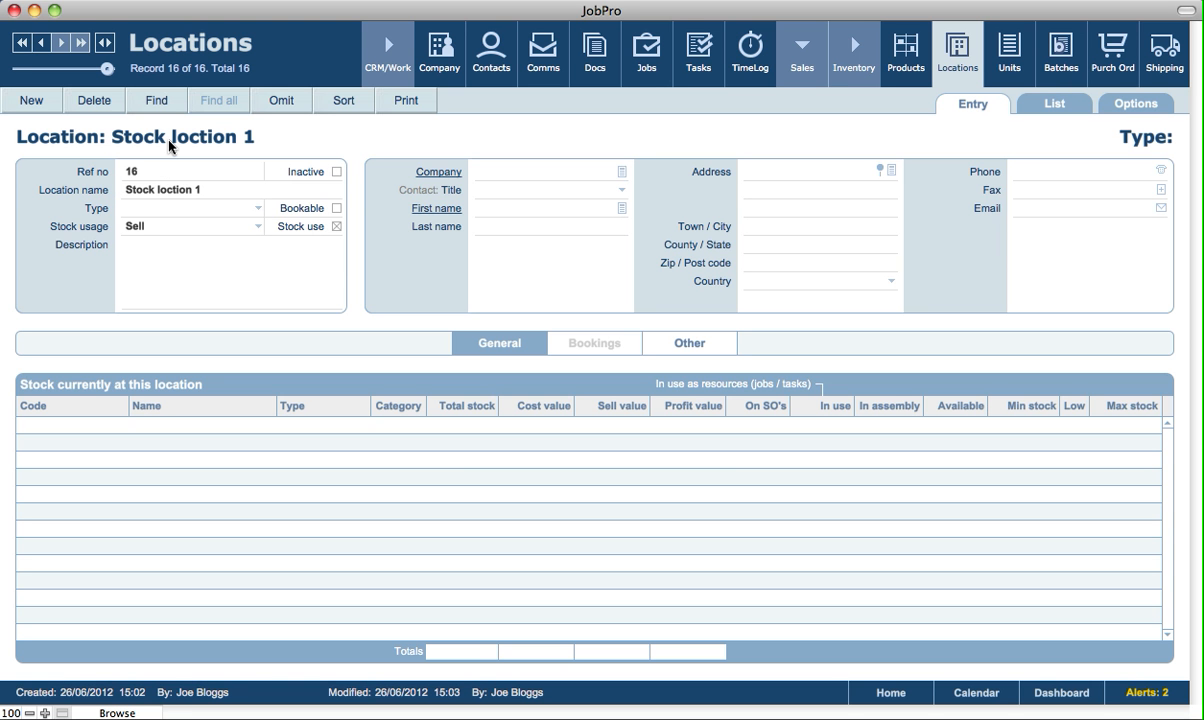
Set the new location's type to Warehouse and its stock usage to Sell.
left_click(176, 208)
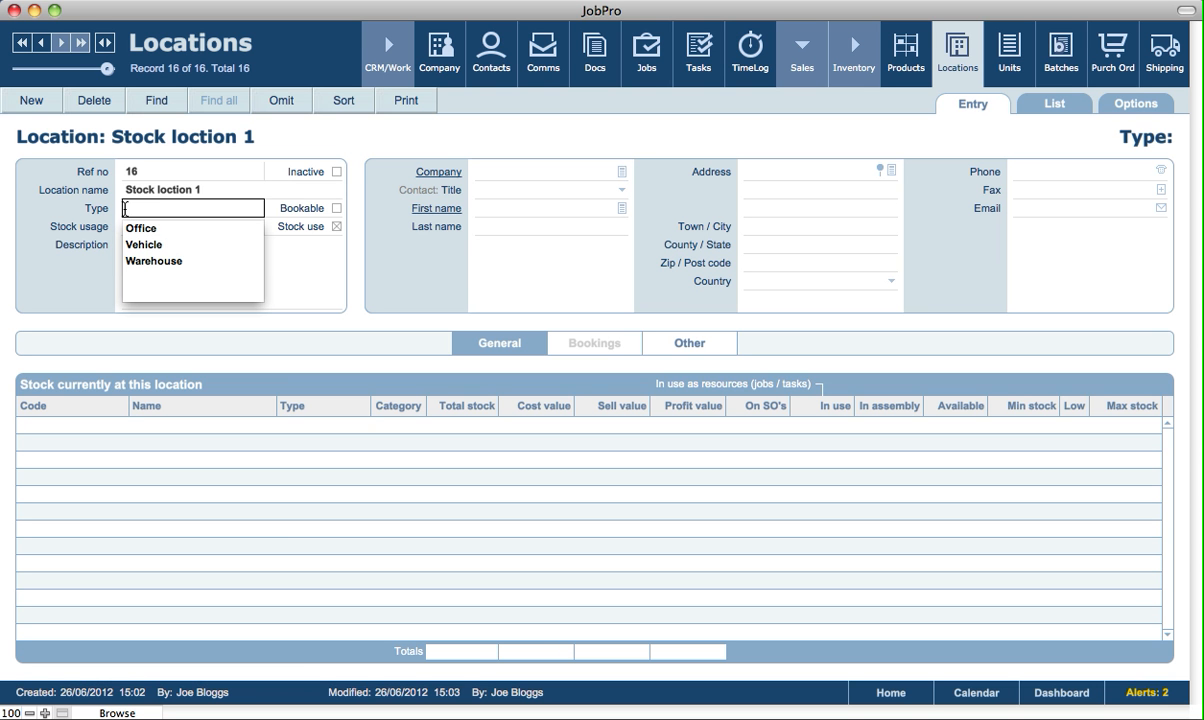
left_click(145, 262)
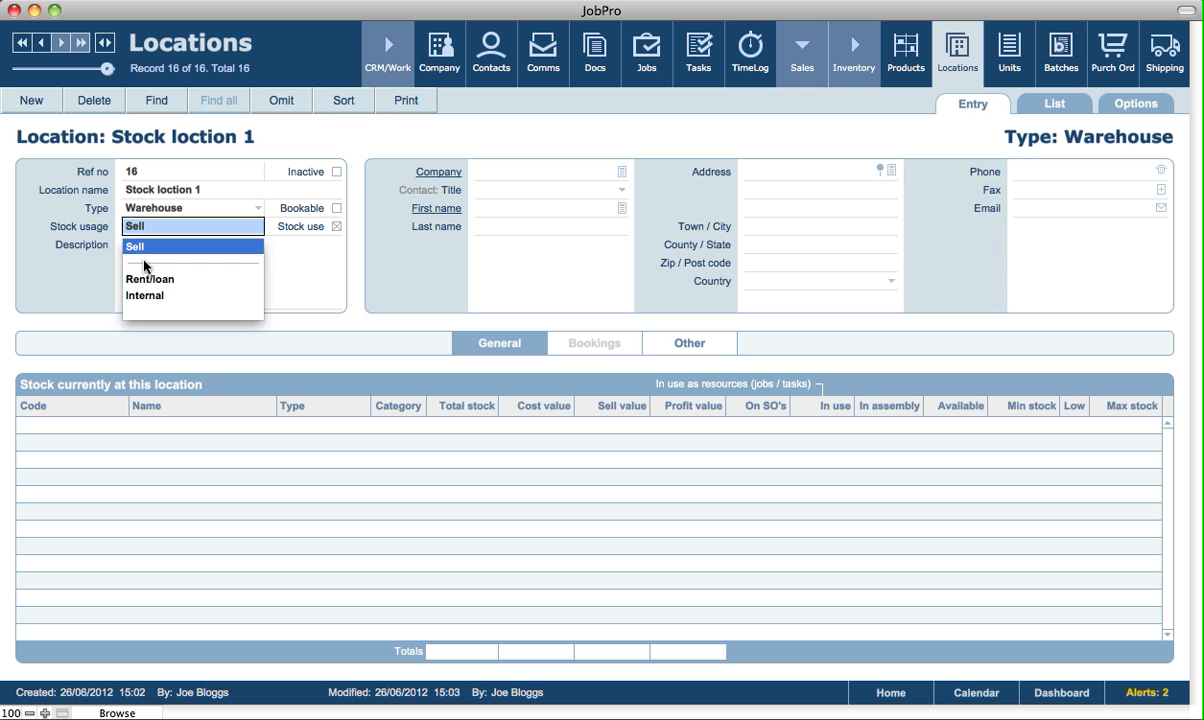
left_click(90, 188)
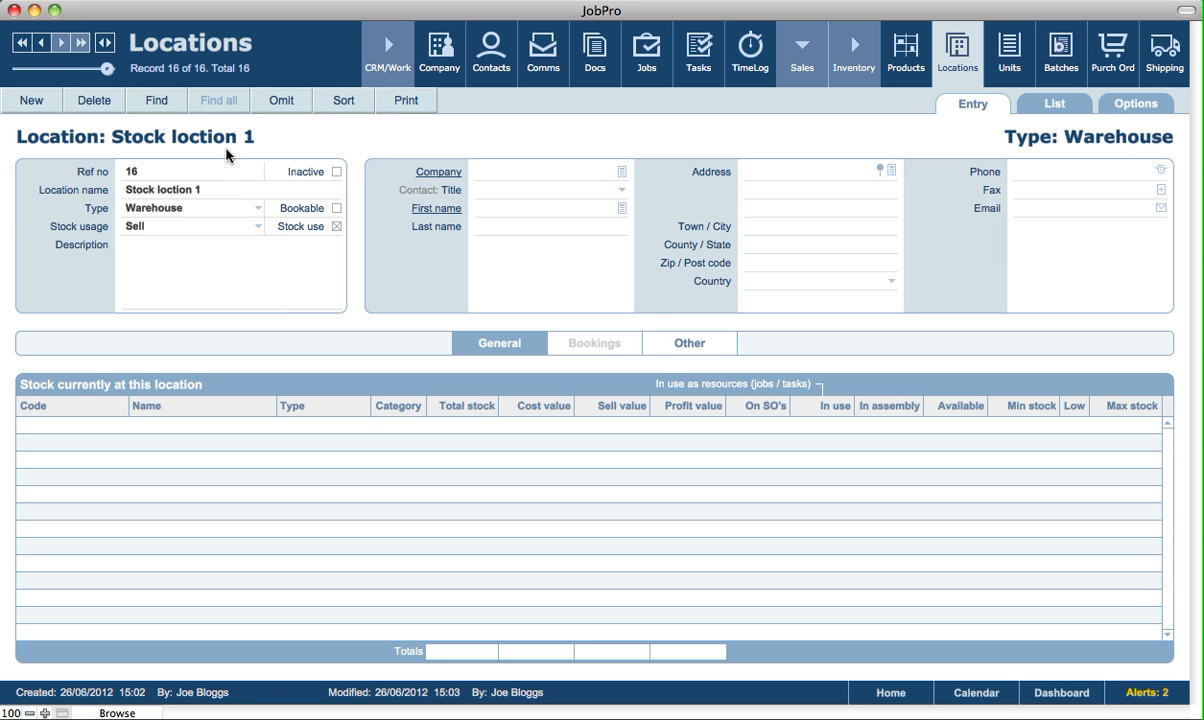
left_click(160, 228)
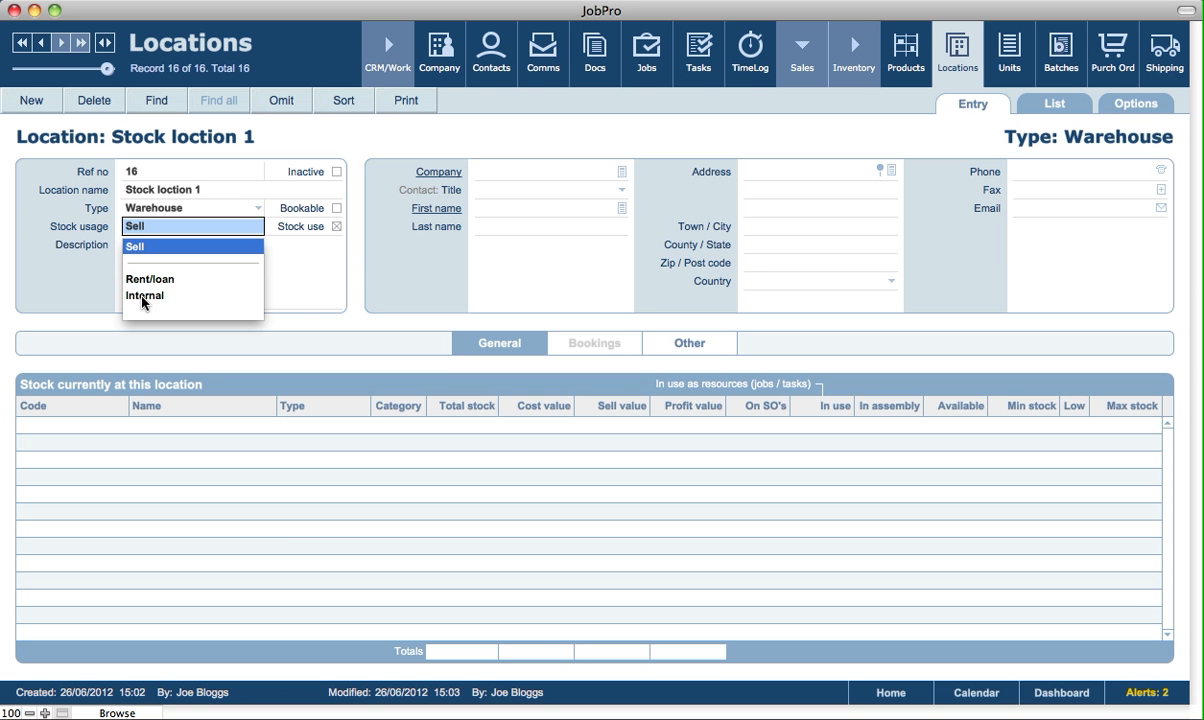
left_click(147, 250)
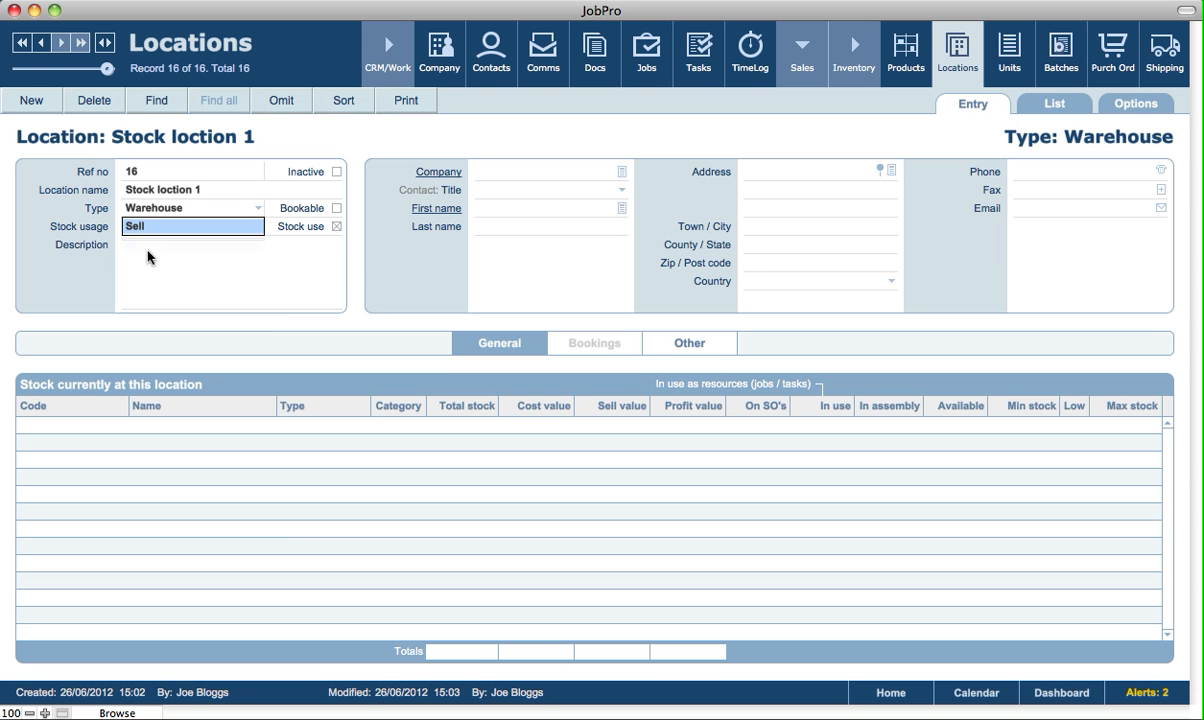
left_click(146, 250)
left_click(70, 260)
left_click(255, 260)
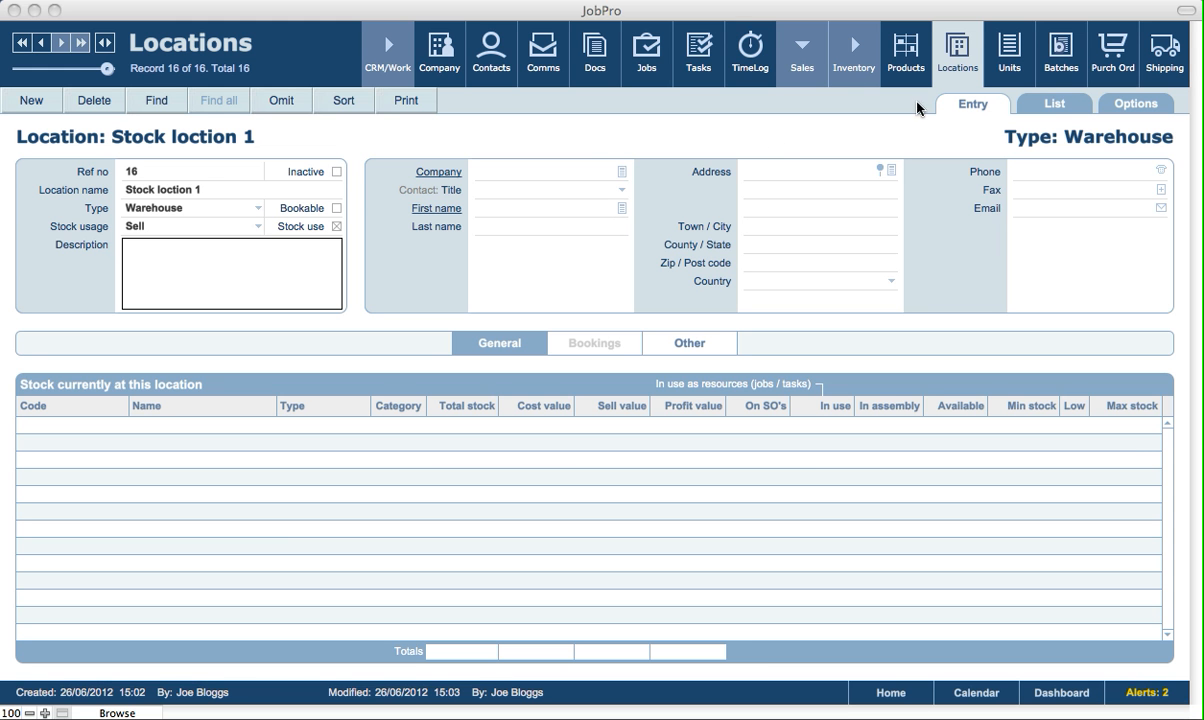
left_click(600, 146)
left_click(599, 146)
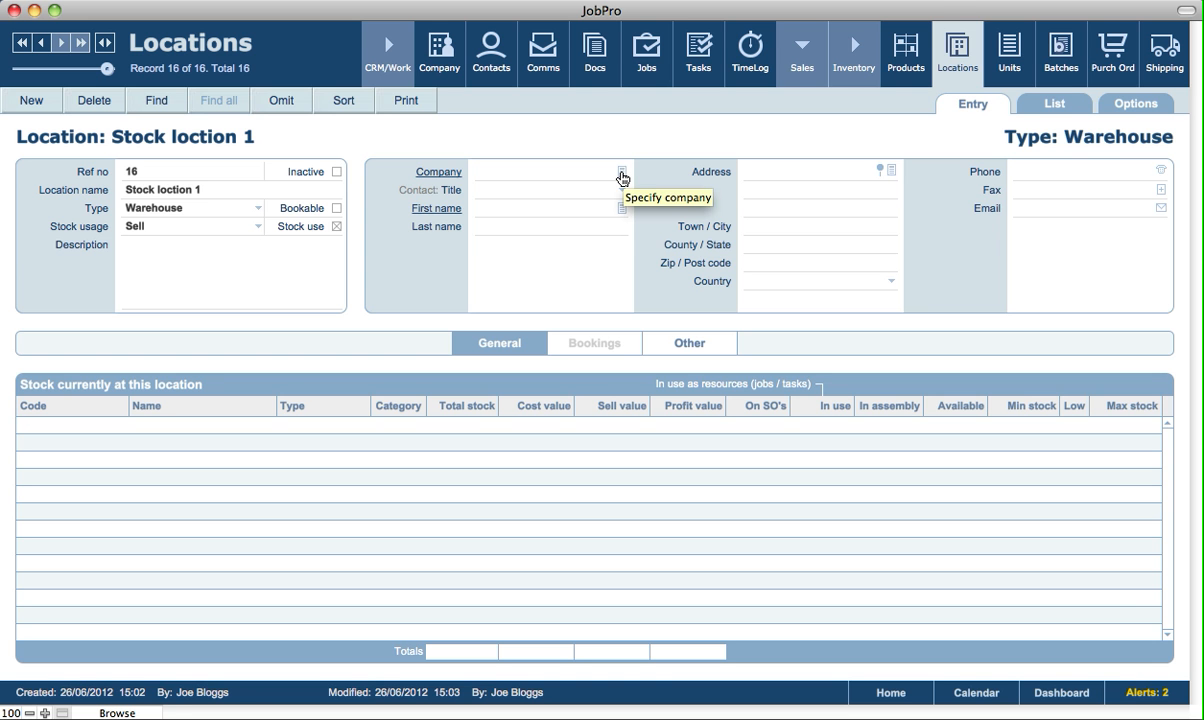
View only the suppliers in the location's company selection list and leave it without choosing a company.
left_click(621, 173)
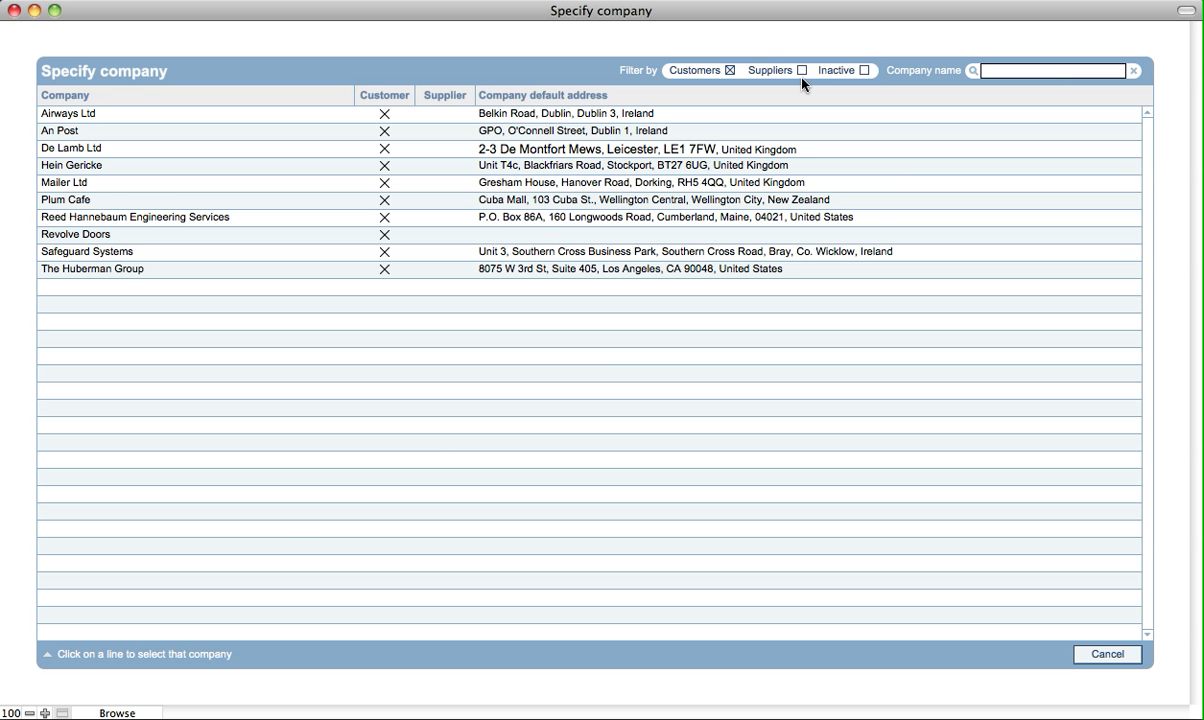
left_click(801, 70)
left_click(729, 70)
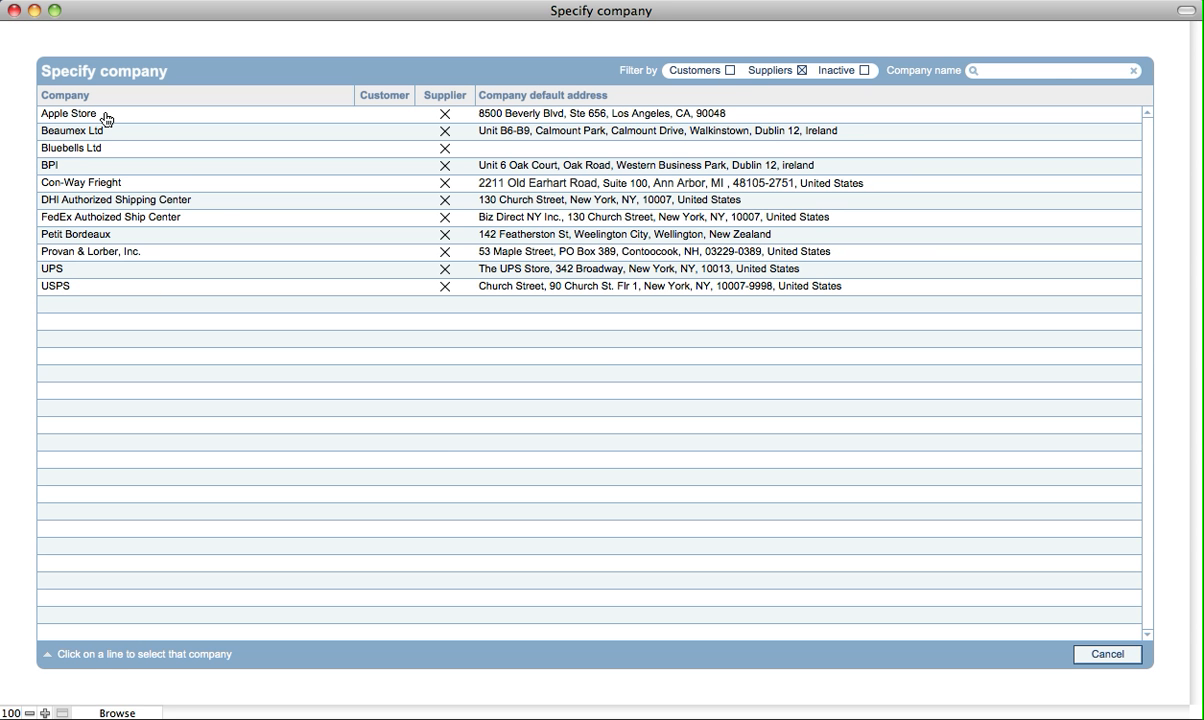
left_click(1124, 654)
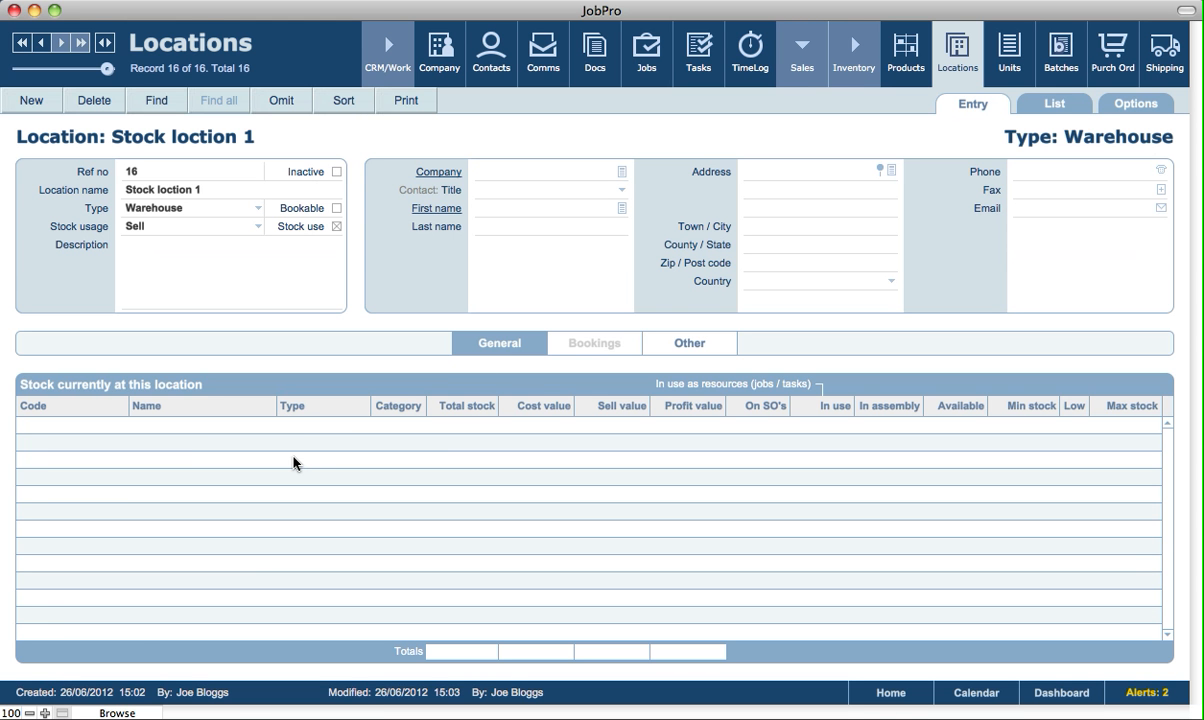
Examine the location's notes and other details, and the stock by location for the Apple TV product.
left_click(693, 345)
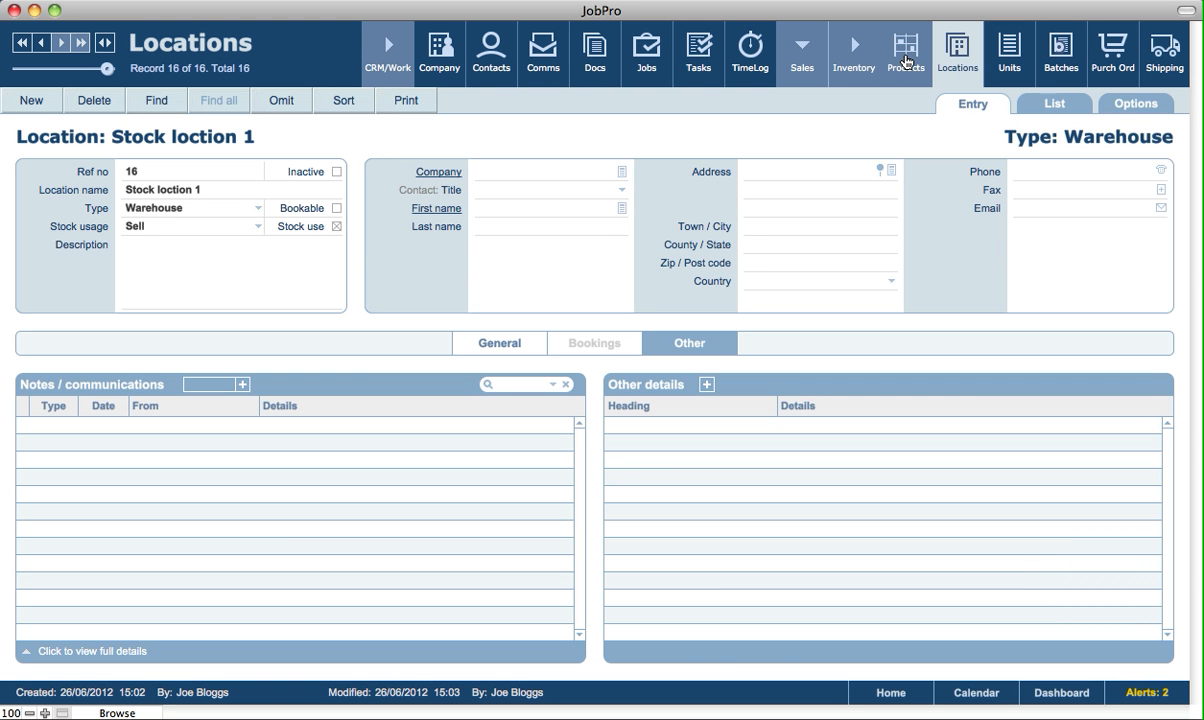
left_click(905, 62)
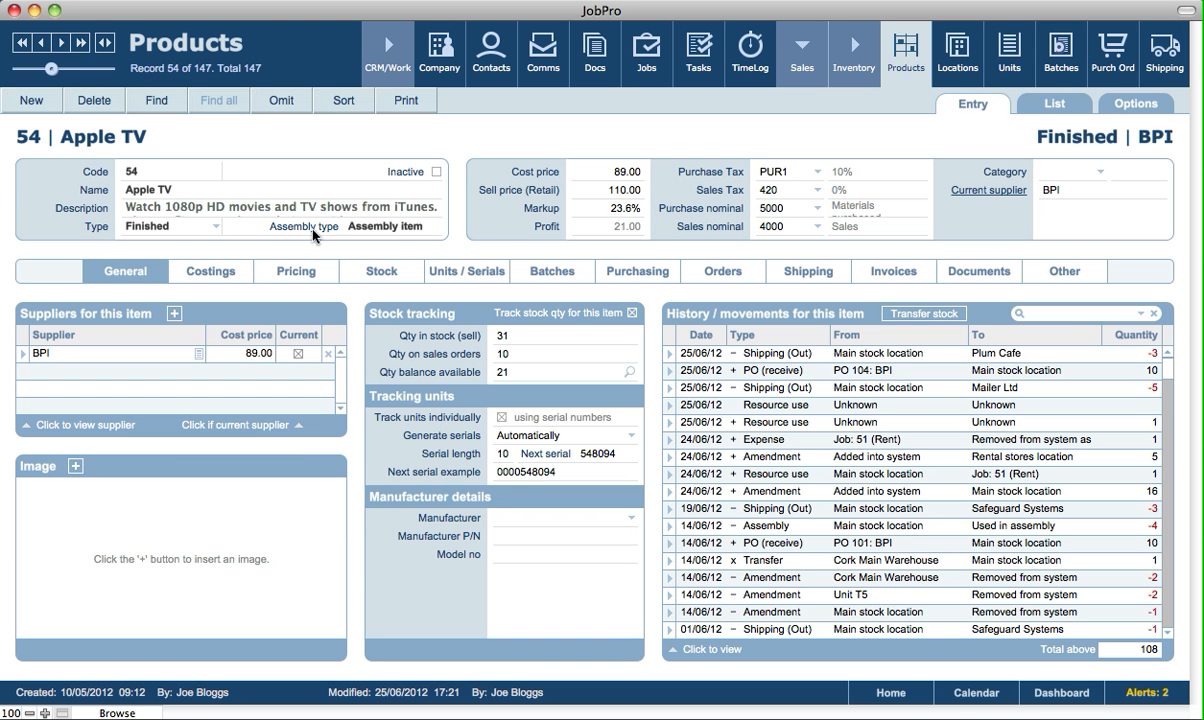
left_click(369, 279)
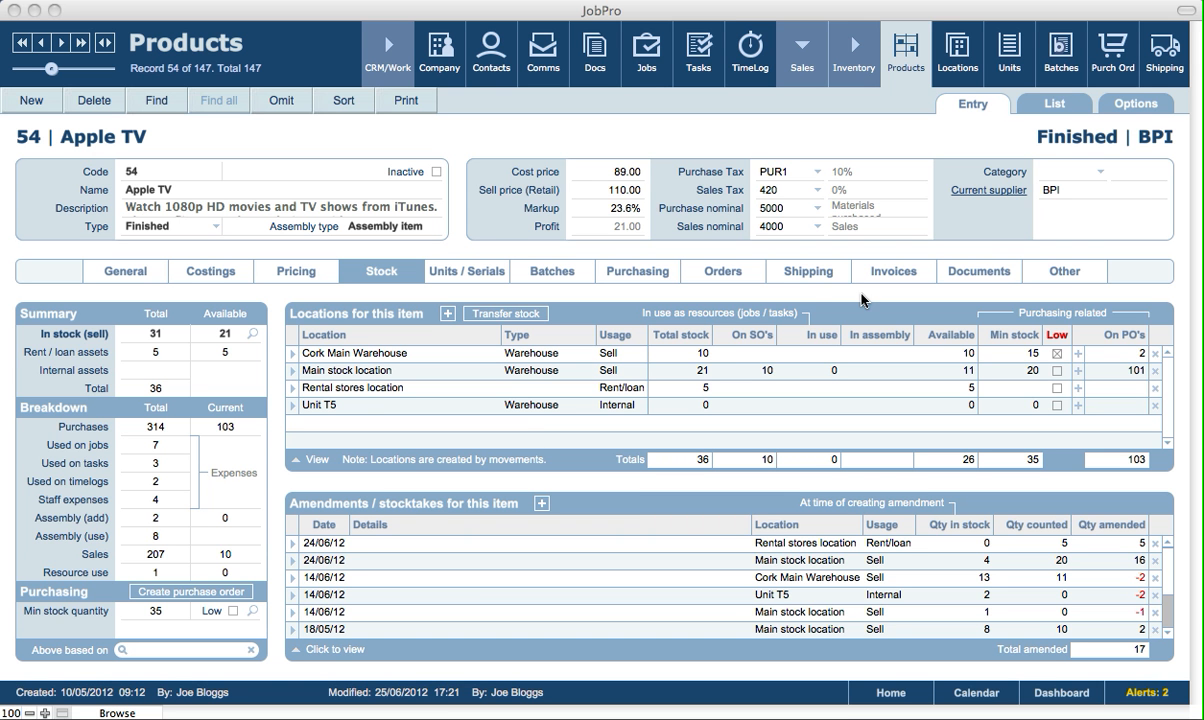
left_click(811, 297)
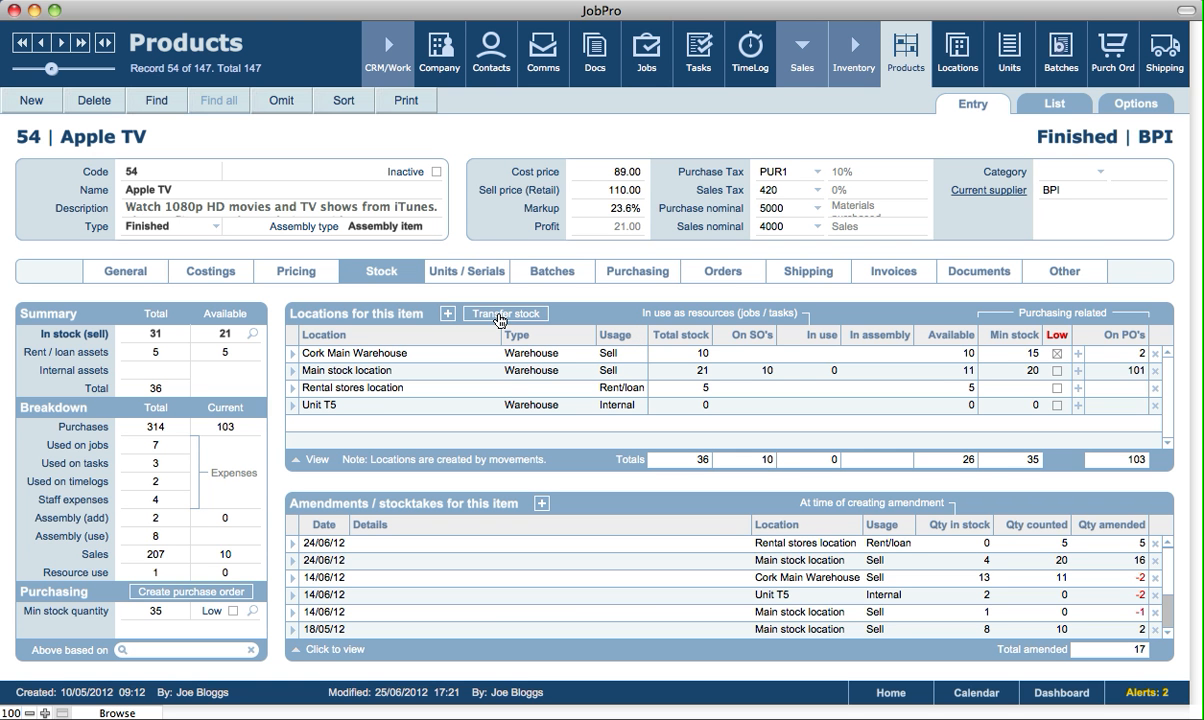
Return to the locations and create another location record named "Studio 2".
left_click(967, 63)
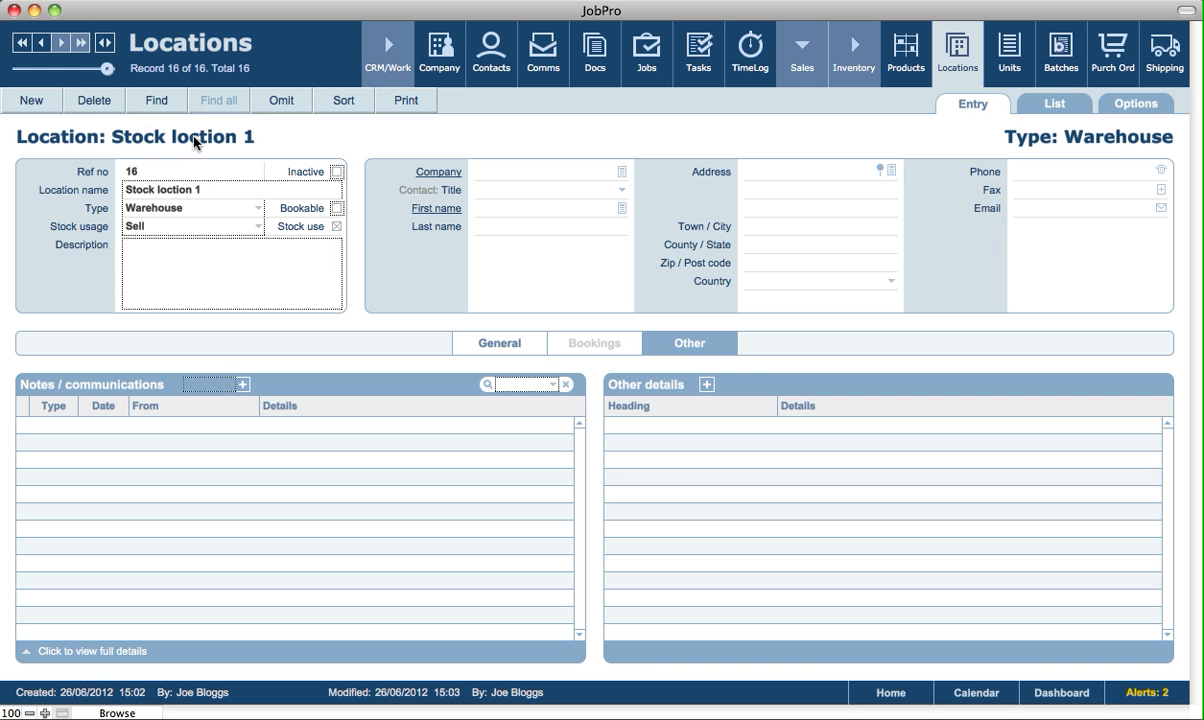
left_click(24, 103)
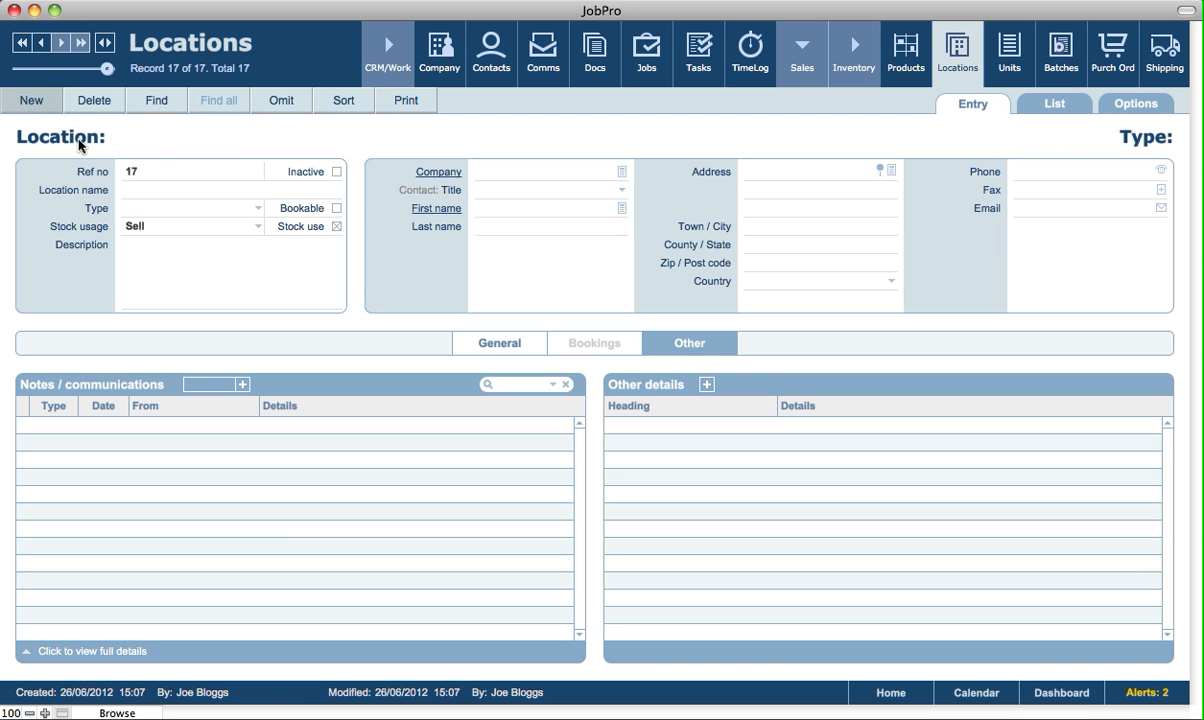
left_click(147, 190)
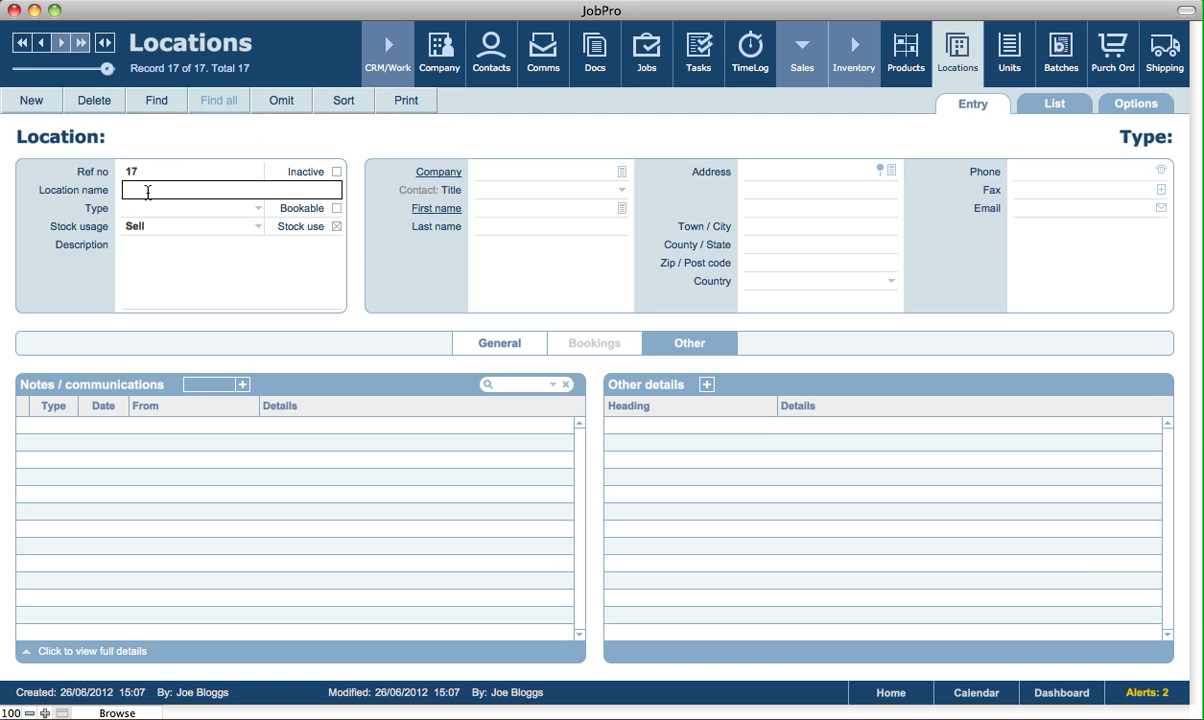
type("Studio 2")
left_click(205, 138)
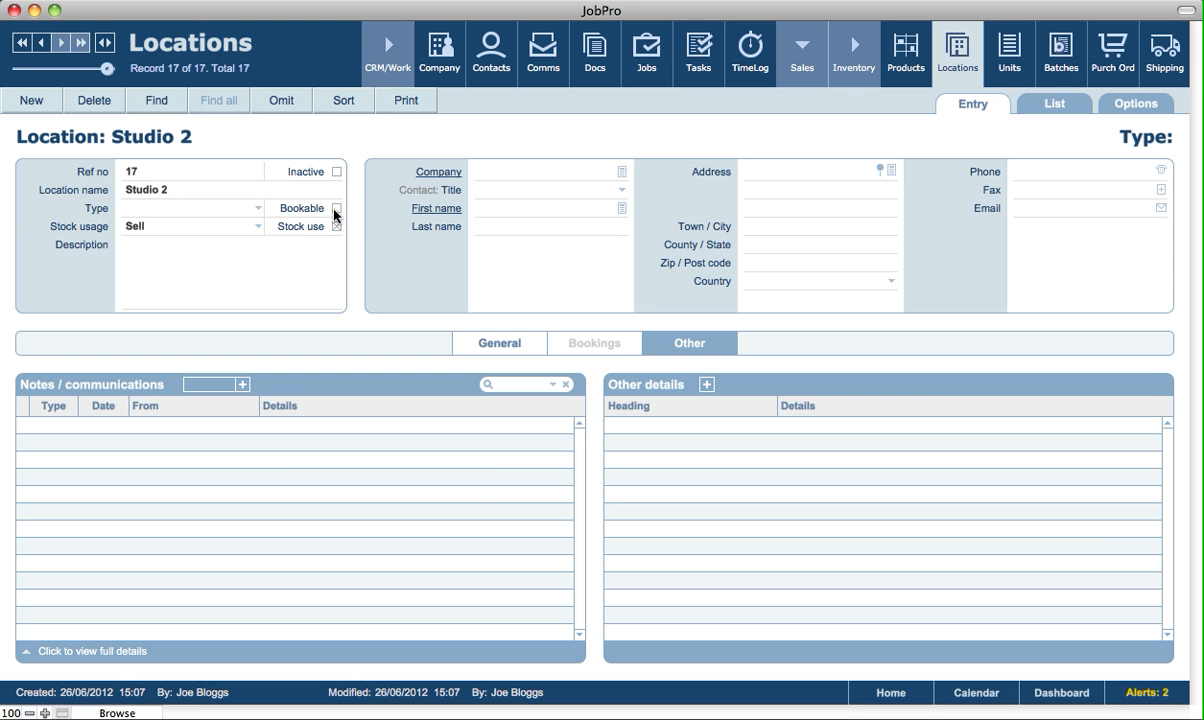
Set the type of Studio 2 to Studio and mark the location as bookable.
left_click(166, 212)
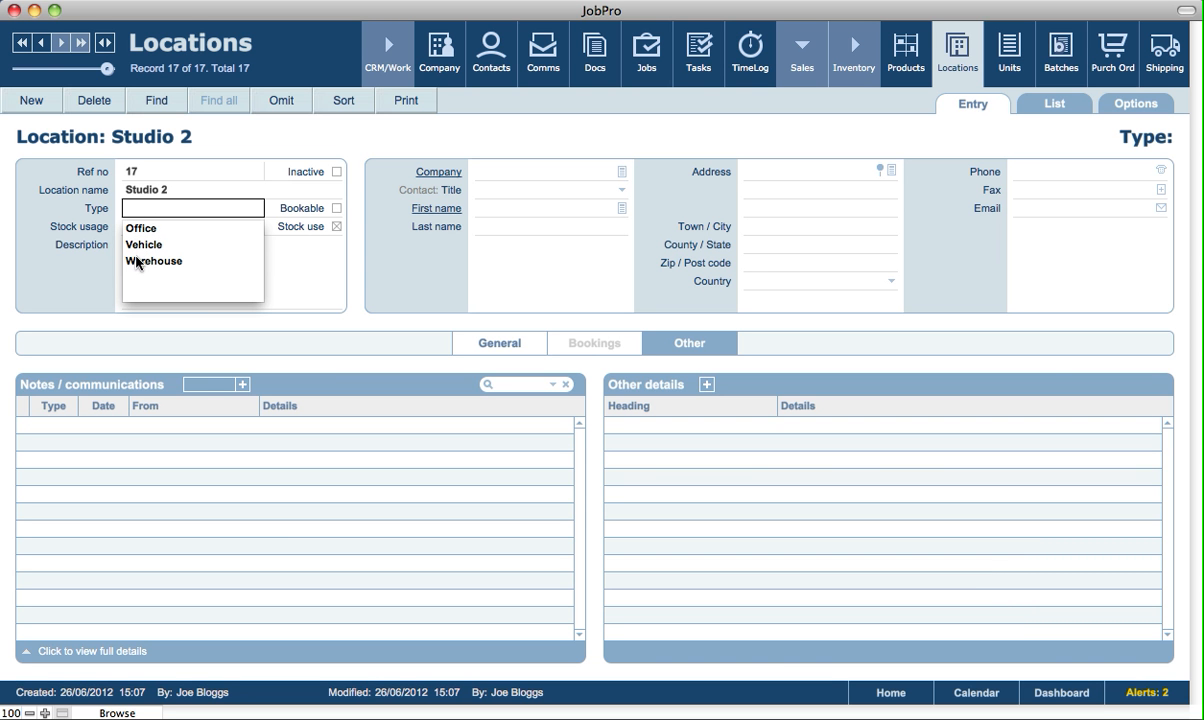
left_click(138, 208)
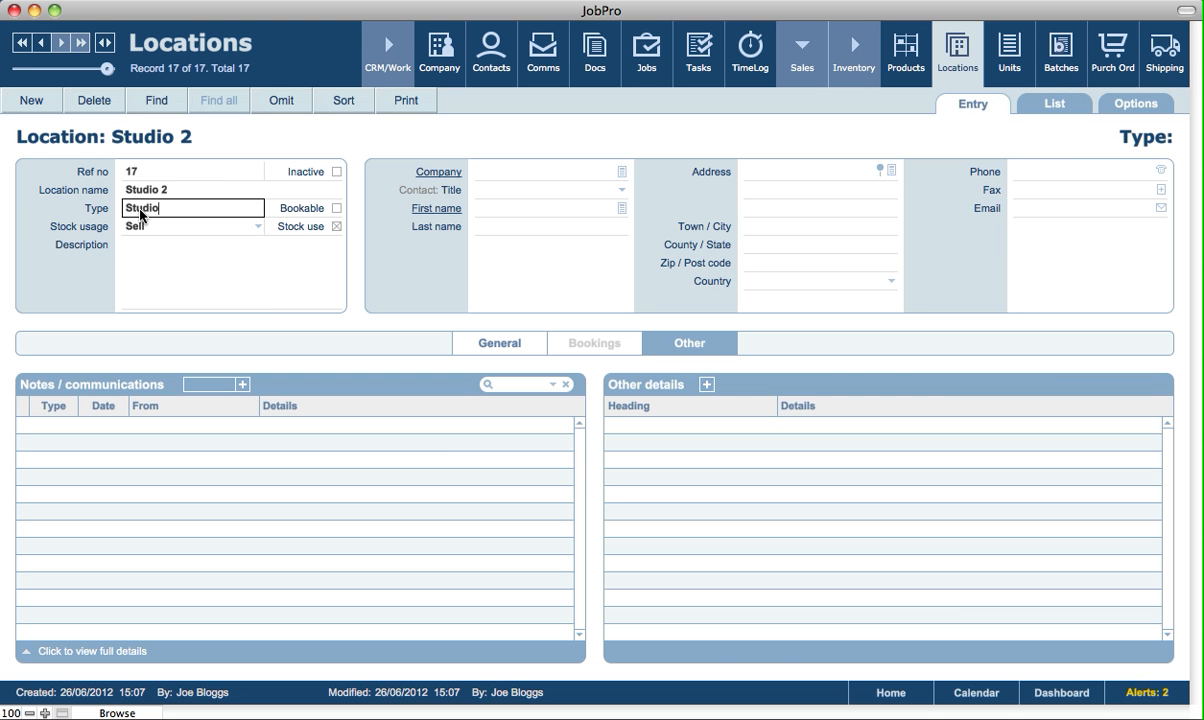
left_click(225, 137)
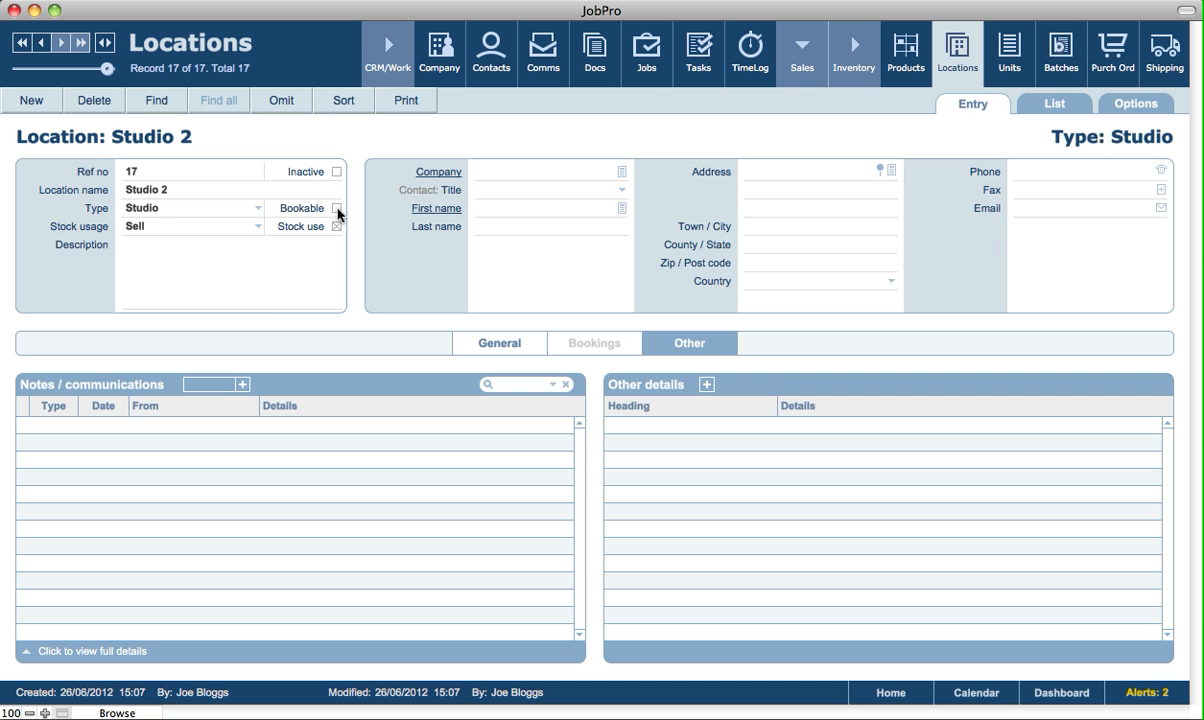
left_click(337, 209)
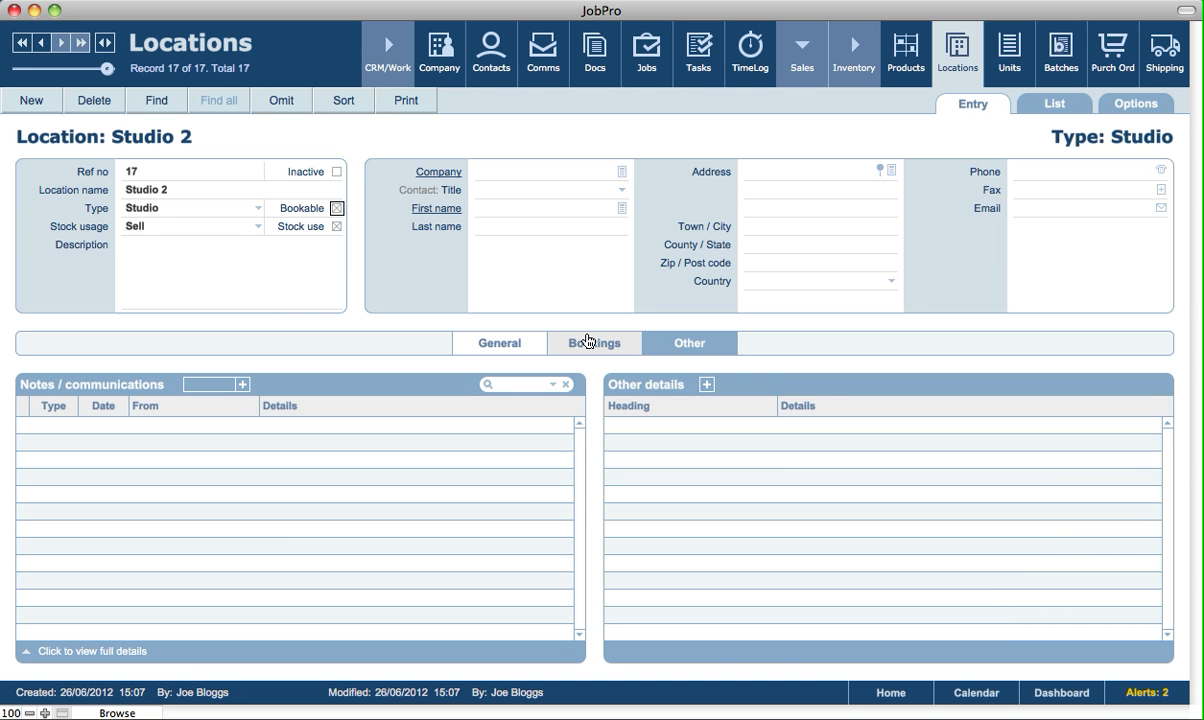
left_click(337, 209)
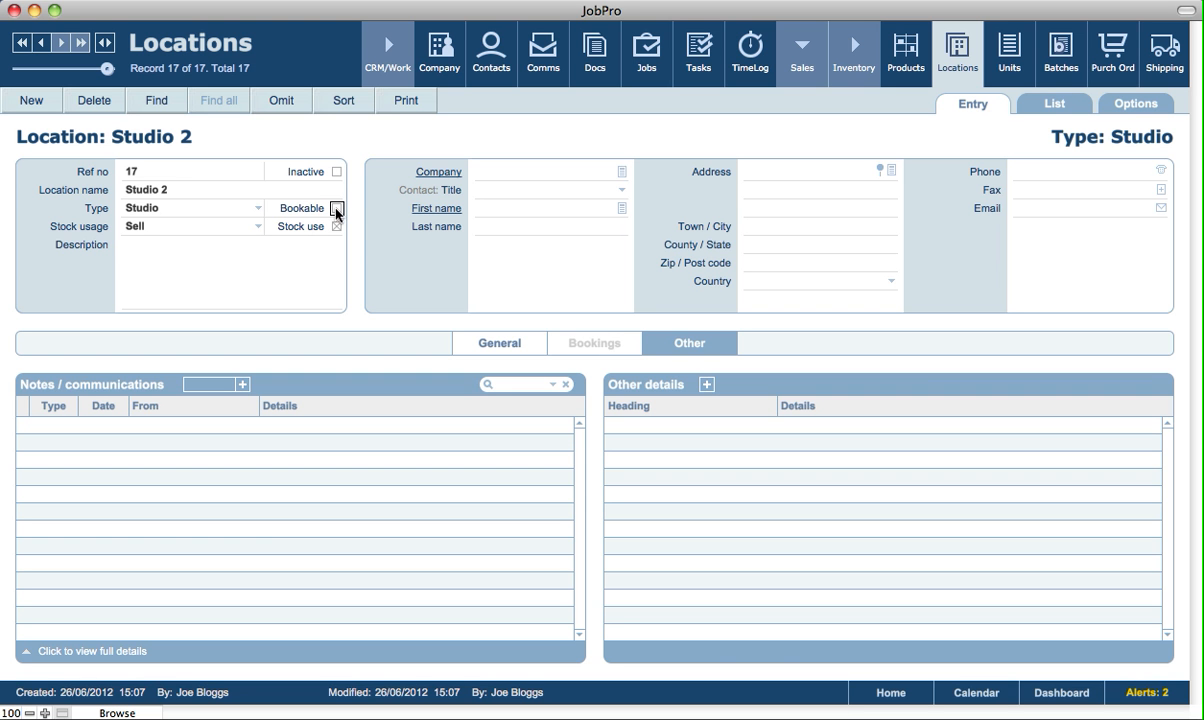
left_click(337, 209)
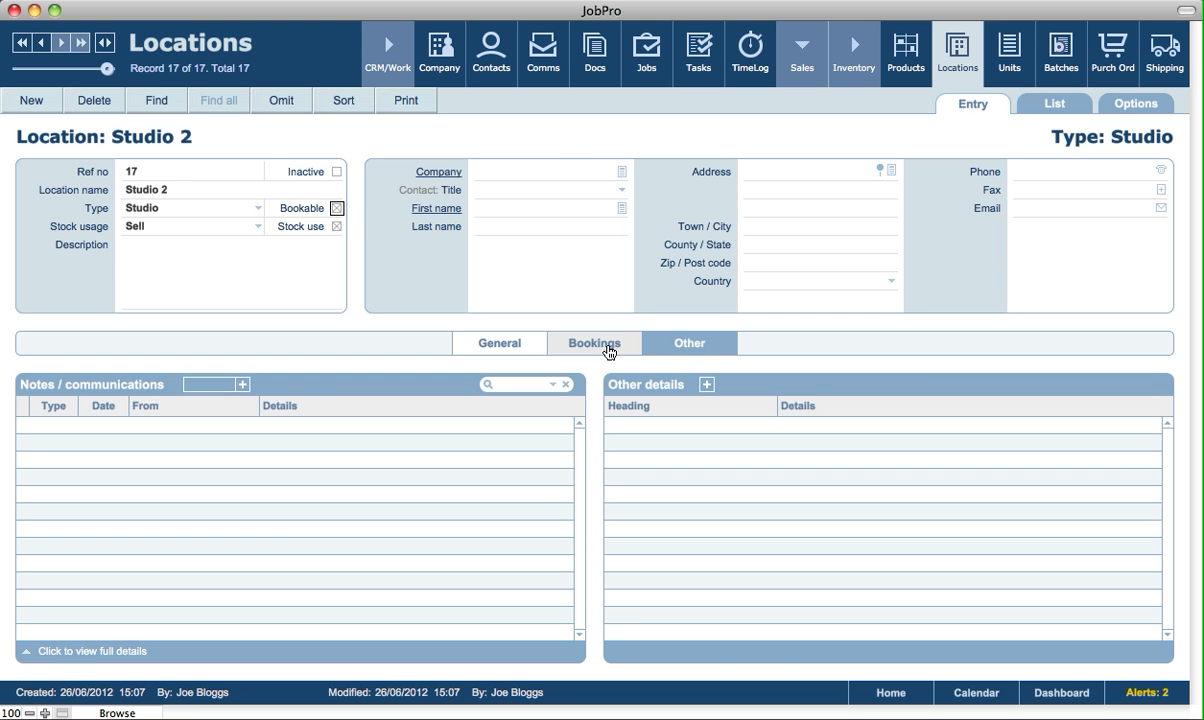
Clear the stock usage of Studio 2 so the location is not used for stock.
left_click(150, 227)
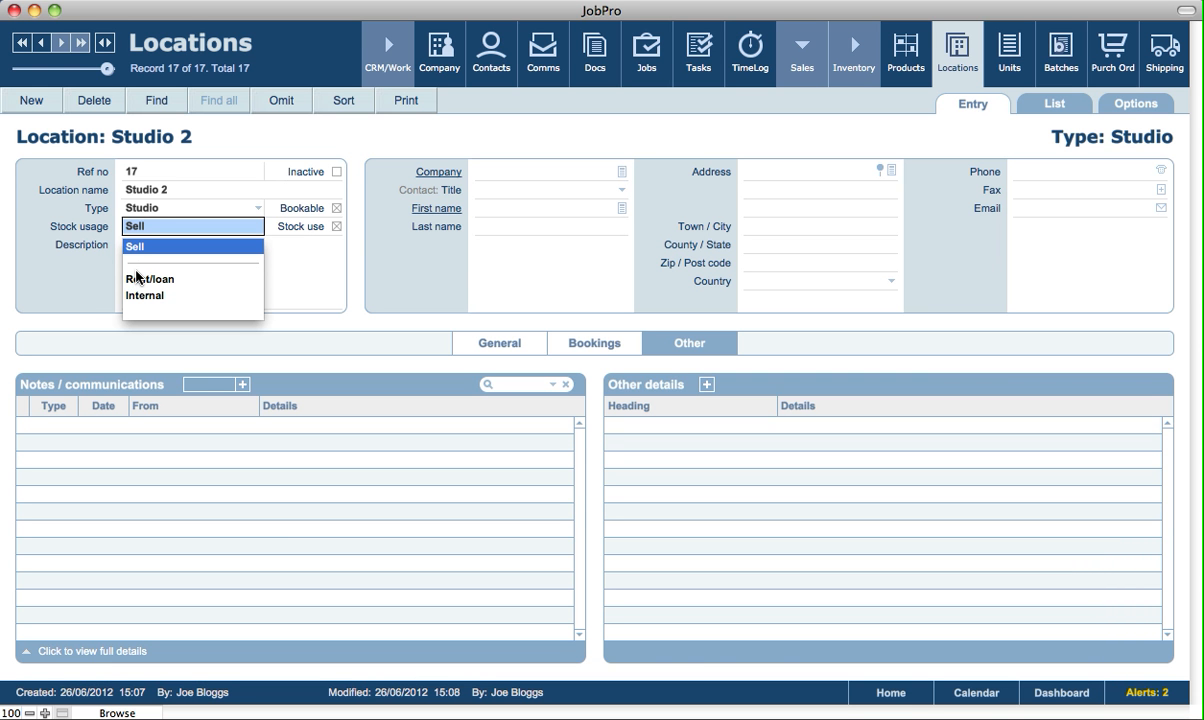
key("BackSpace")
left_click(40, 256)
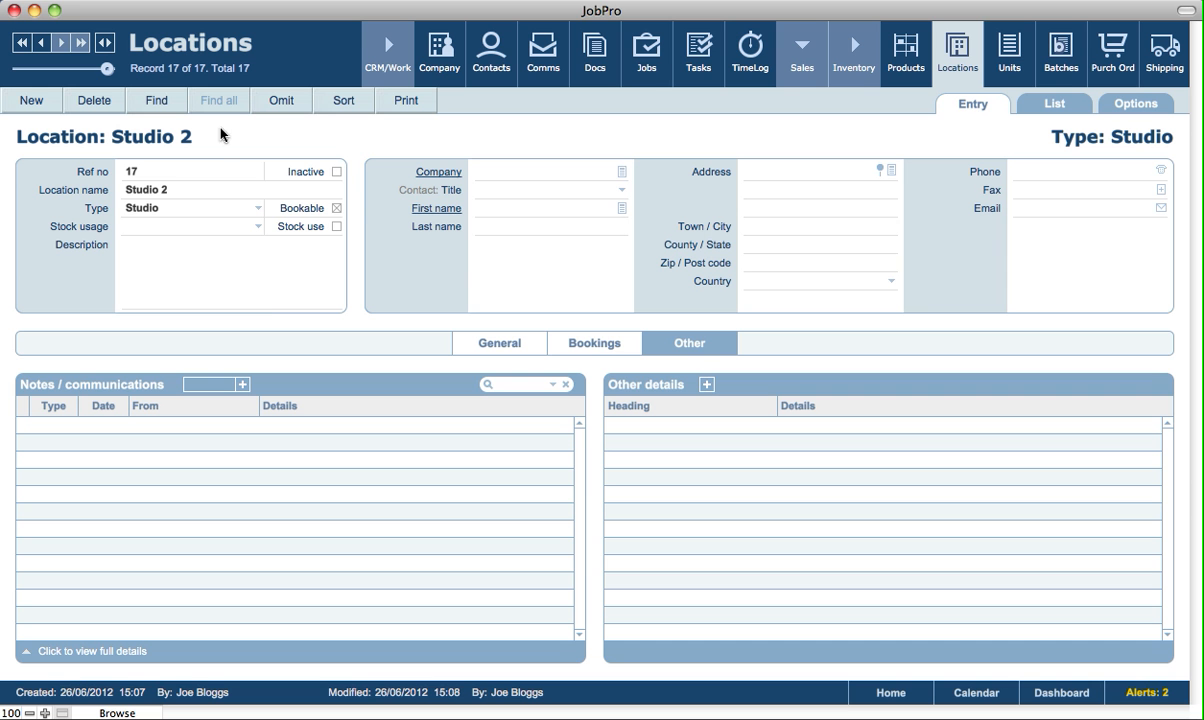
Try Rent/loan as the stock usage of Studio 2 and clear it again.
left_click(188, 233)
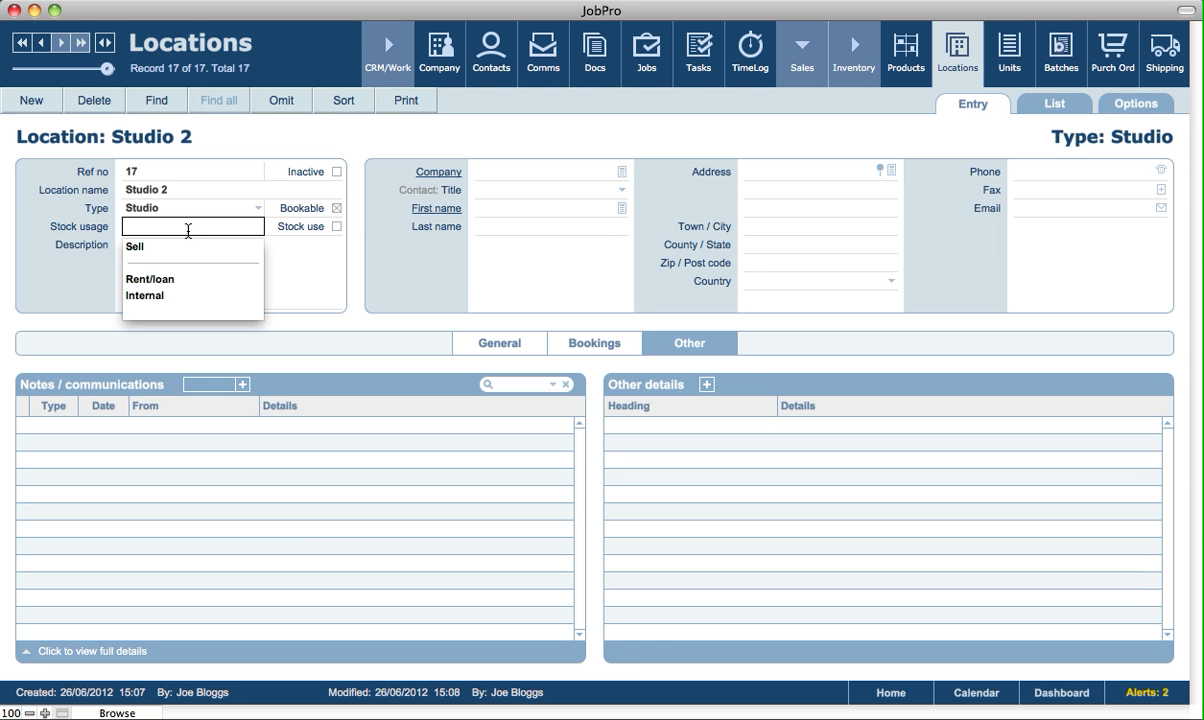
left_click(146, 283)
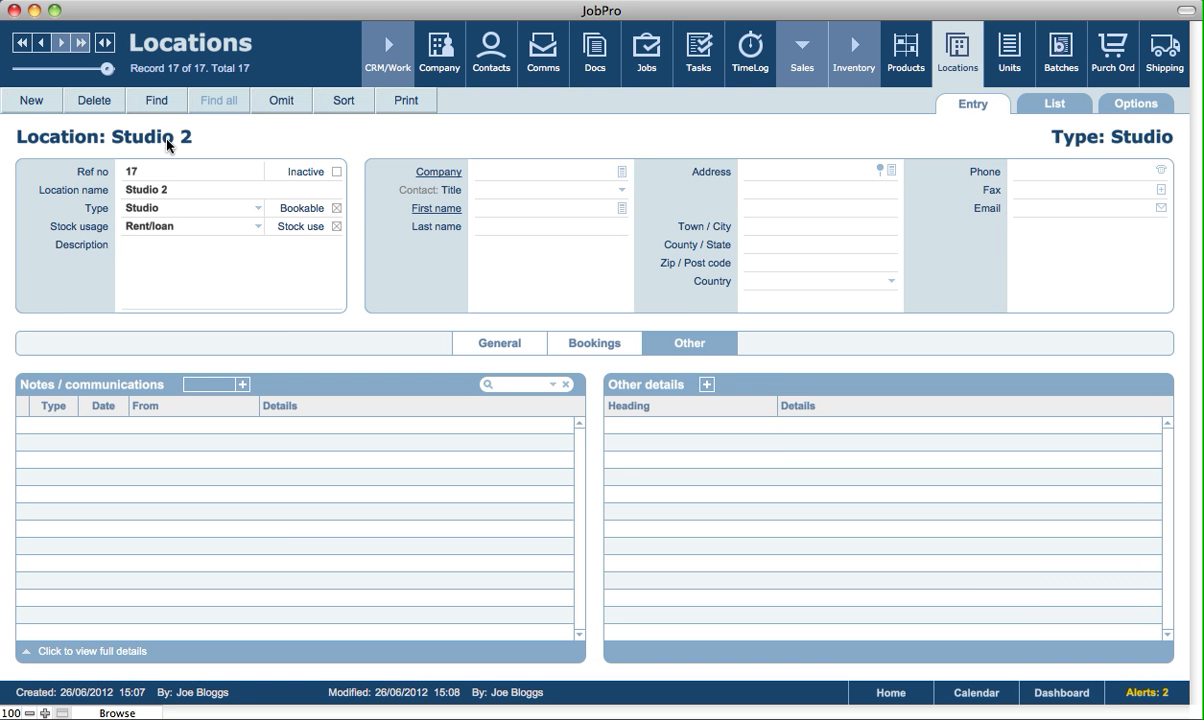
left_click(159, 229)
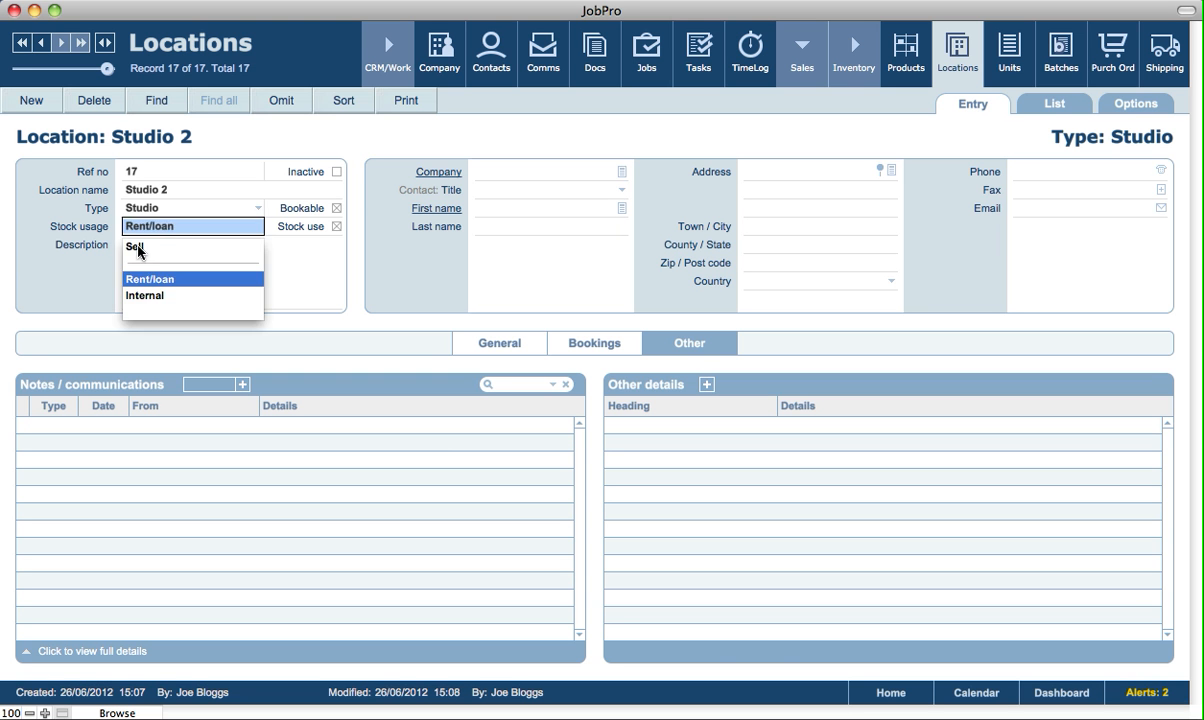
key("BackSpace")
left_click(35, 269)
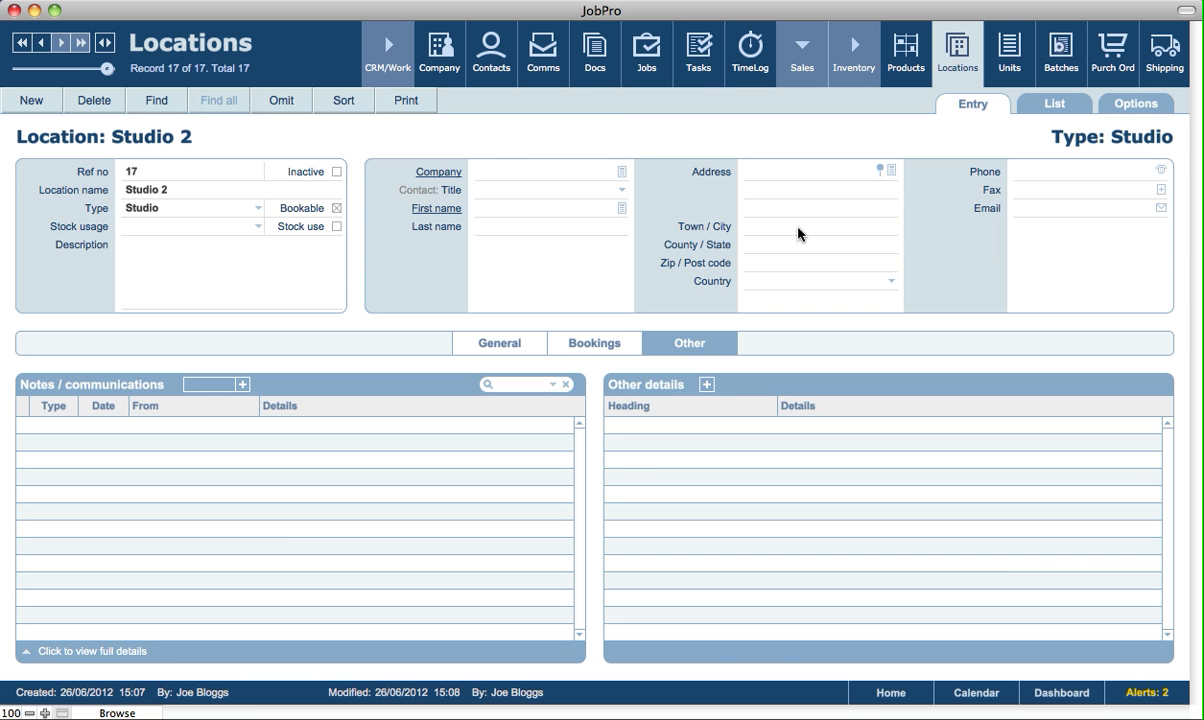
Set Studio 2's rental rates to 100 per hour, 500 per day and 450 per booking.
left_click(606, 345)
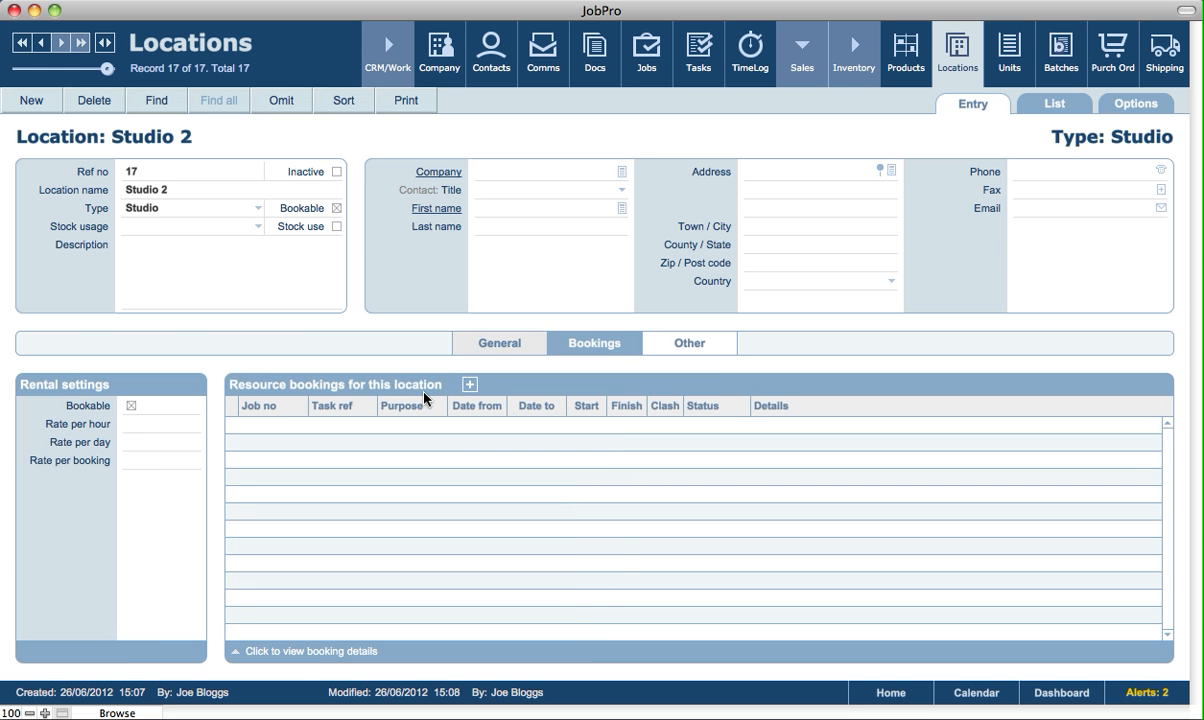
left_click(140, 426)
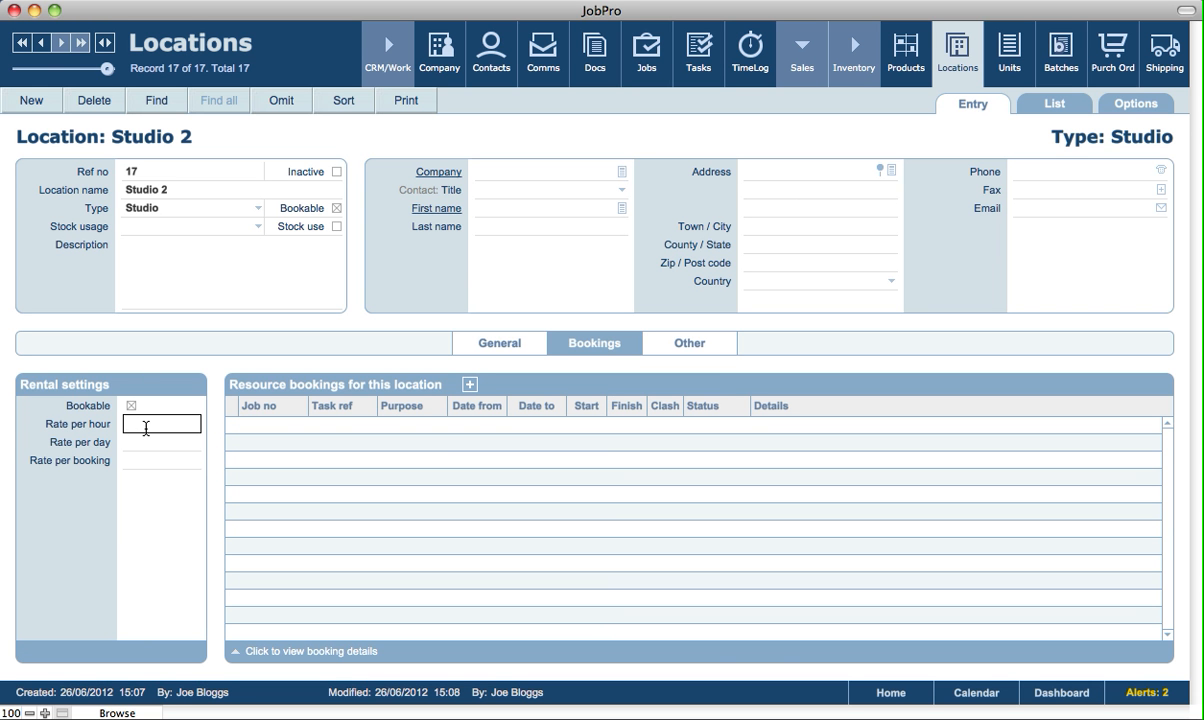
type("100")
left_click(138, 445)
type("500")
left_click(153, 461)
type("450")
left_click(198, 371)
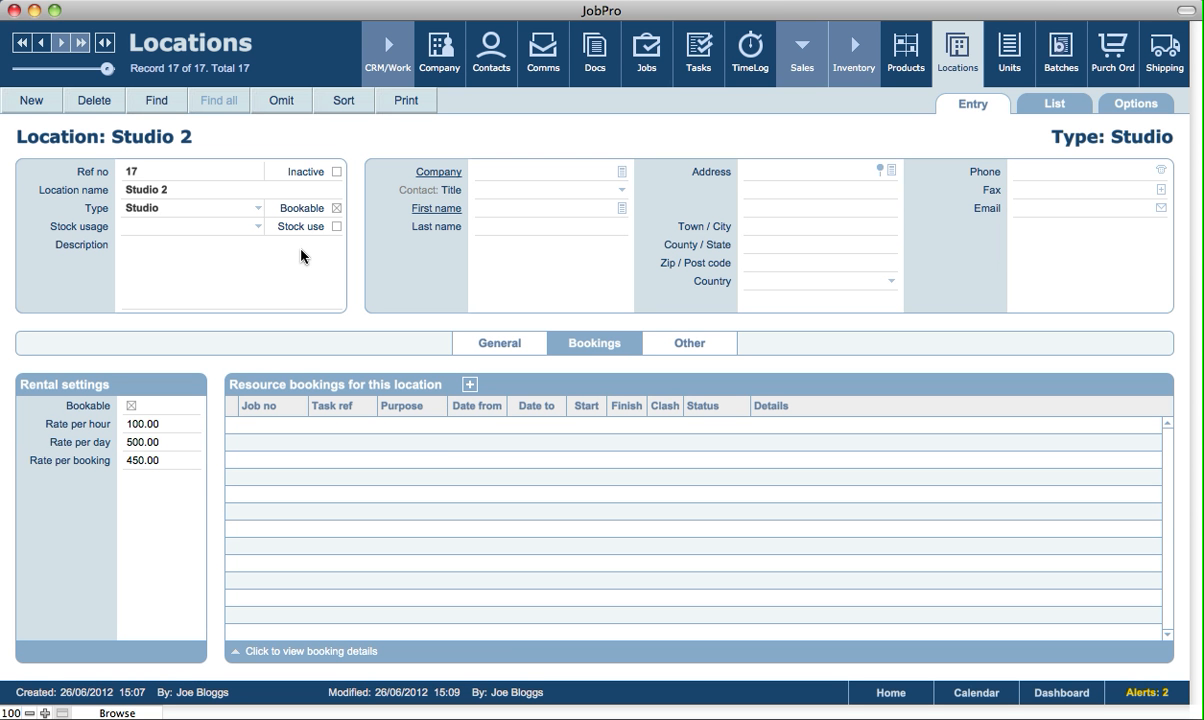
Create a booking job for Studio 2 and assign Plum Cafe as its company.
left_click(469, 386)
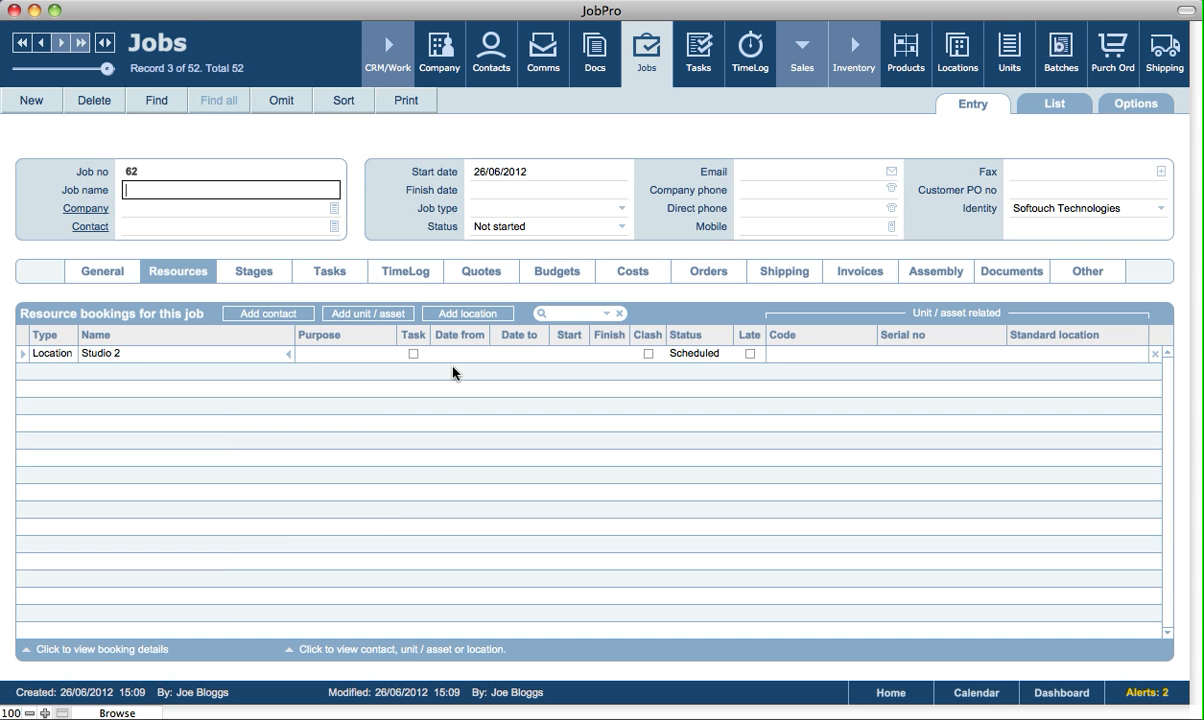
left_click(336, 215)
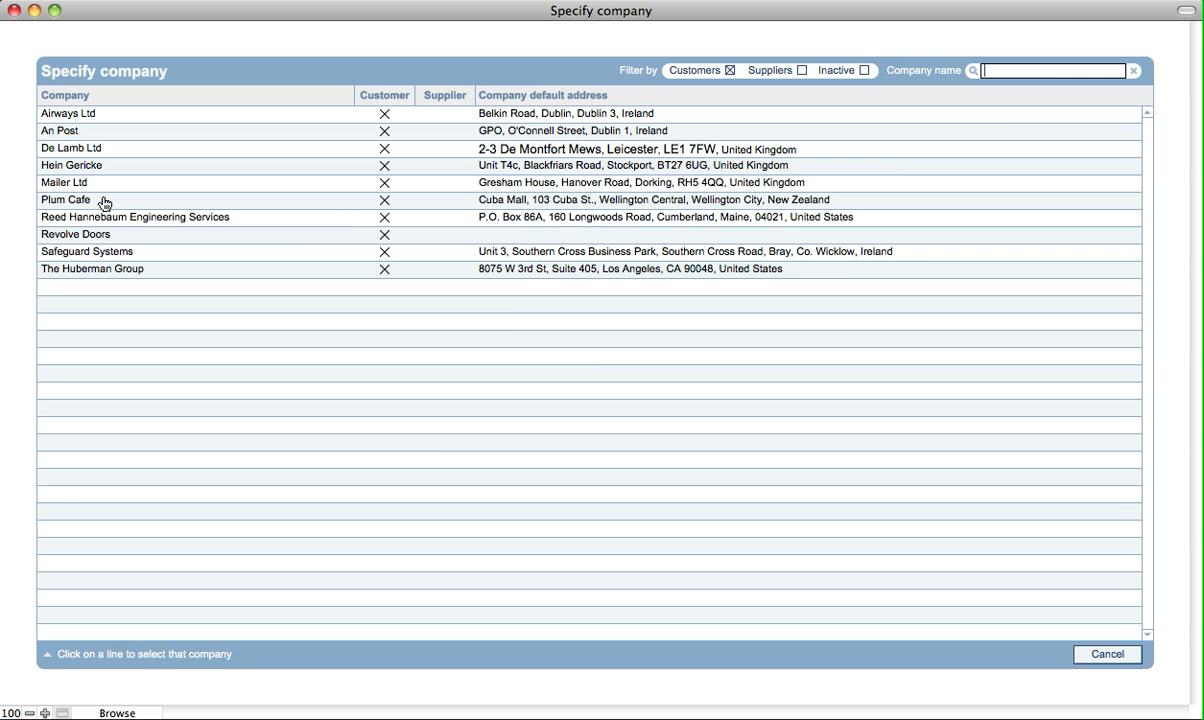
left_click(104, 203)
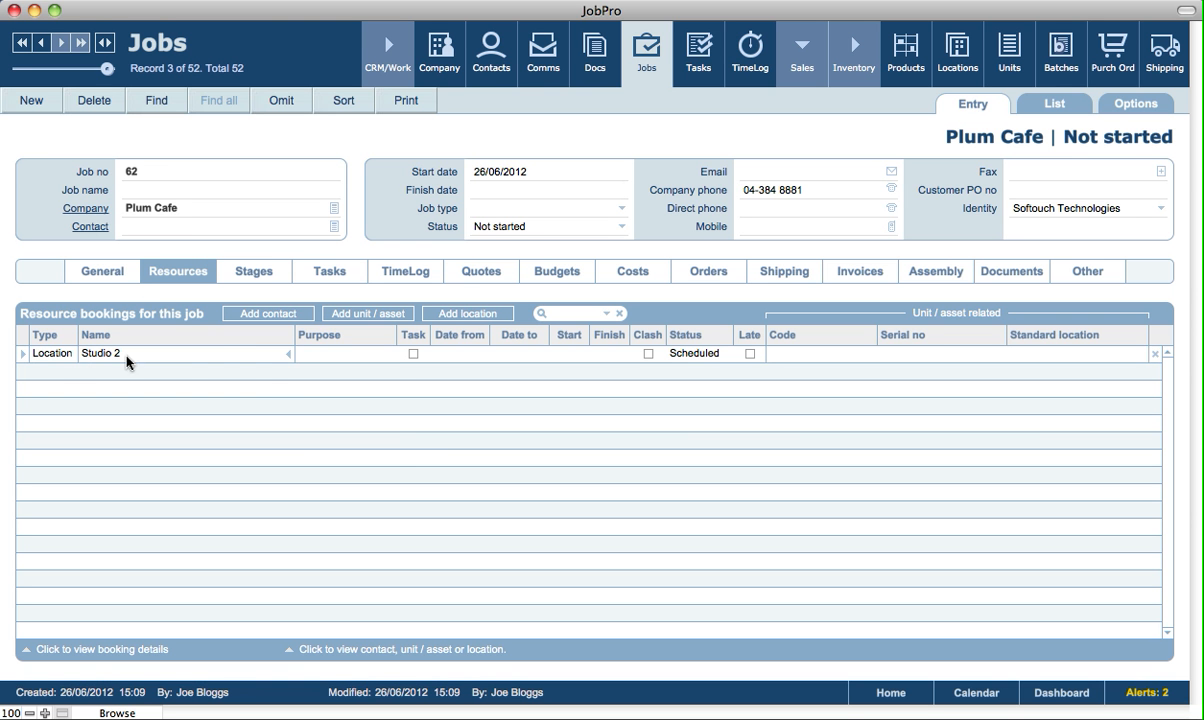
Set the Studio 2 booking's purpose to Rent, with dates from 27/06/12 to 26/06/12.
left_click(355, 353)
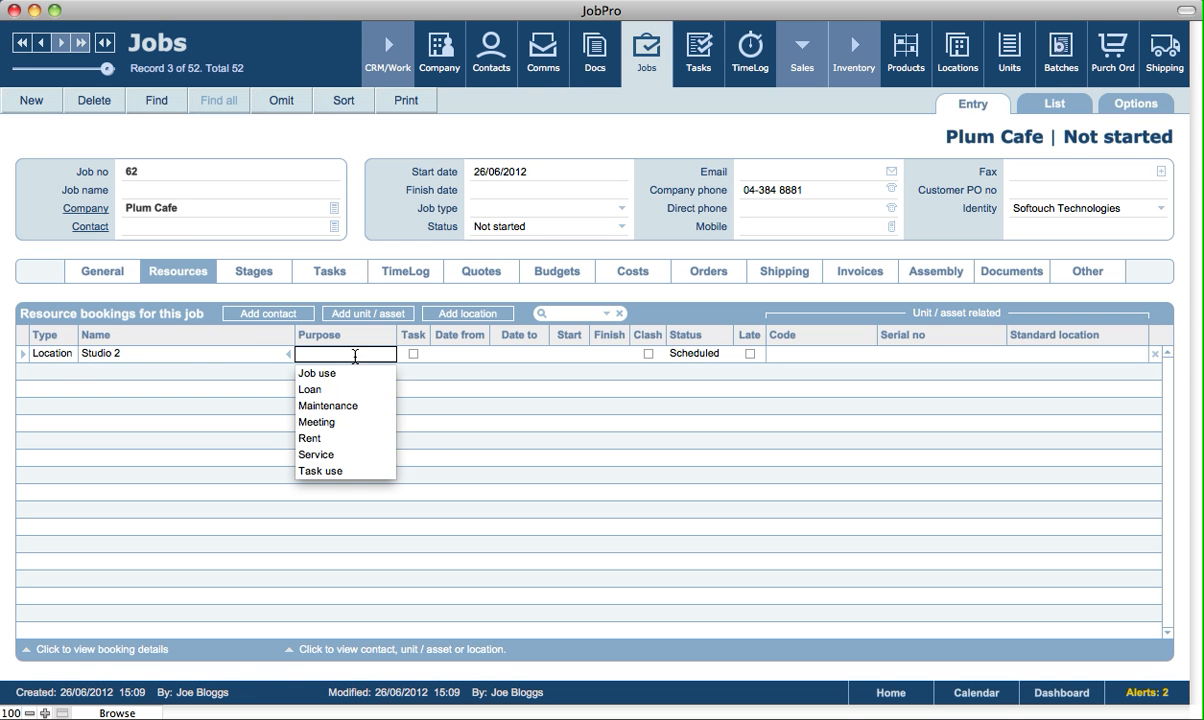
left_click(330, 438)
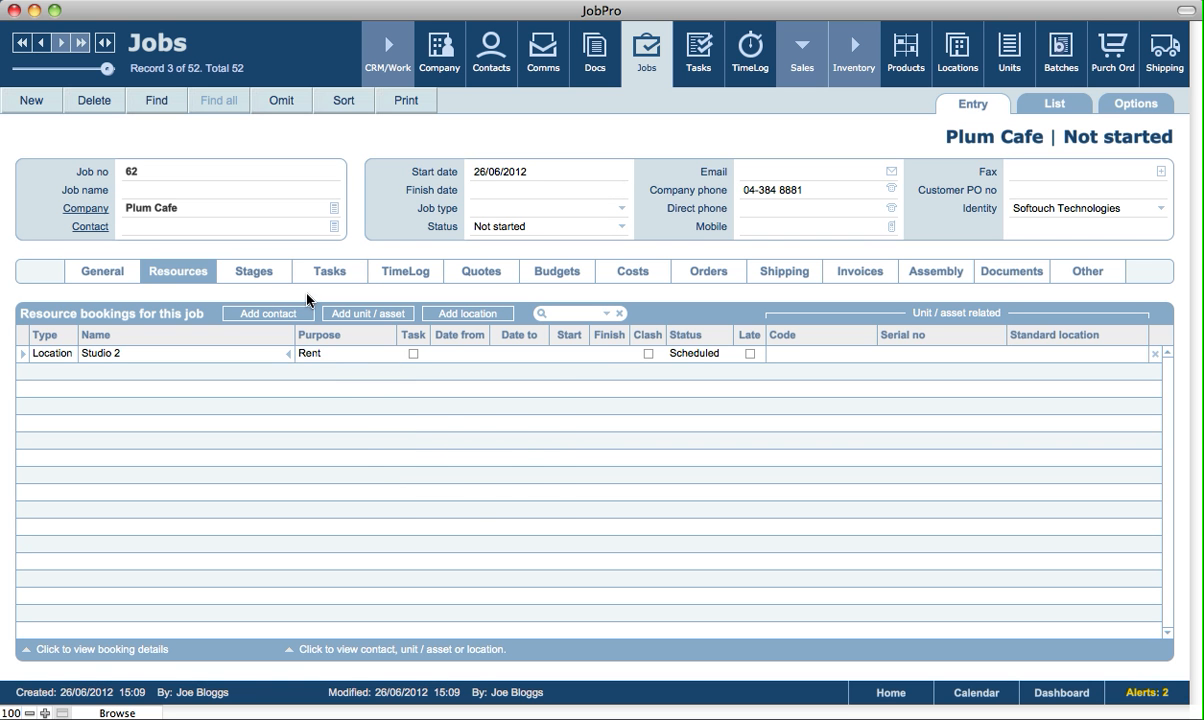
left_click(448, 353)
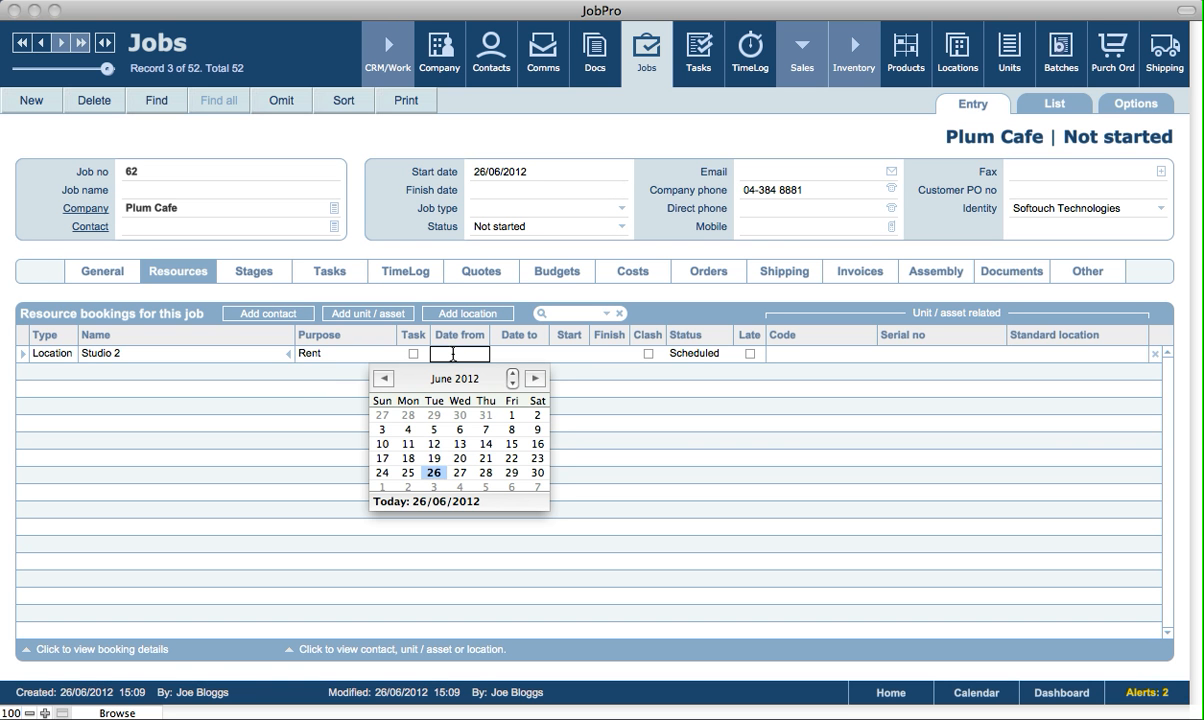
left_click(460, 473)
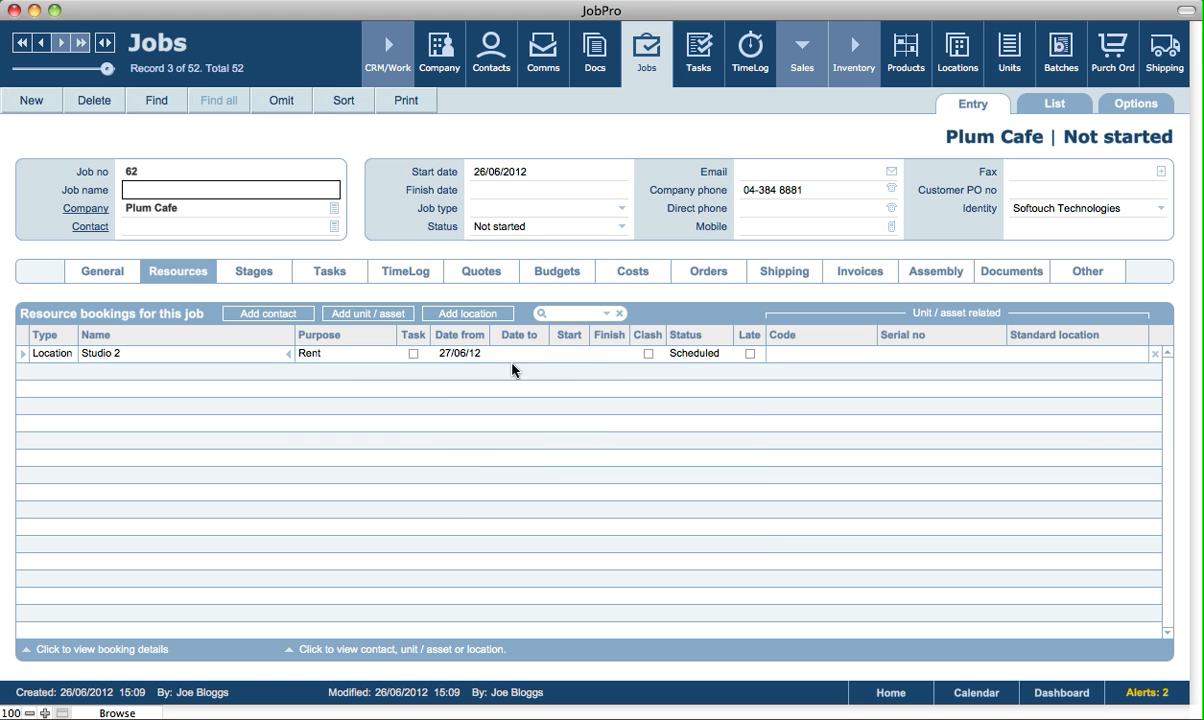
left_click(512, 356)
left_click(492, 473)
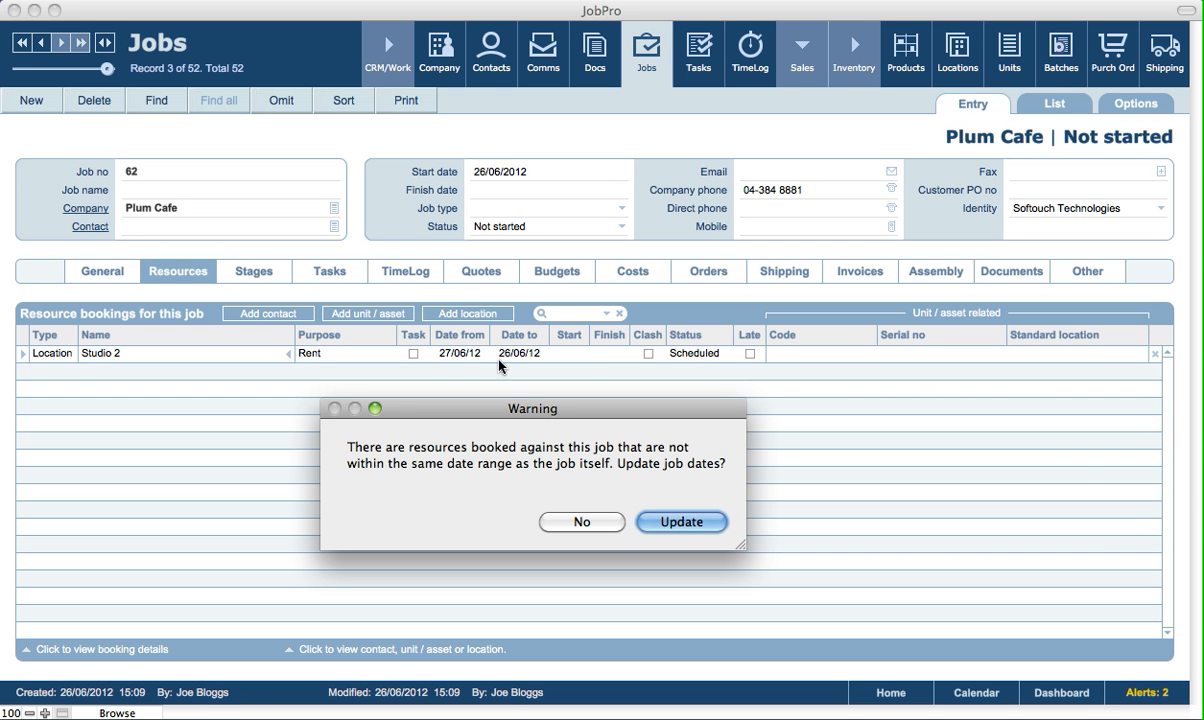
Update the job dates to match the booked resources and name the job "Rent out studio".
left_click(675, 521)
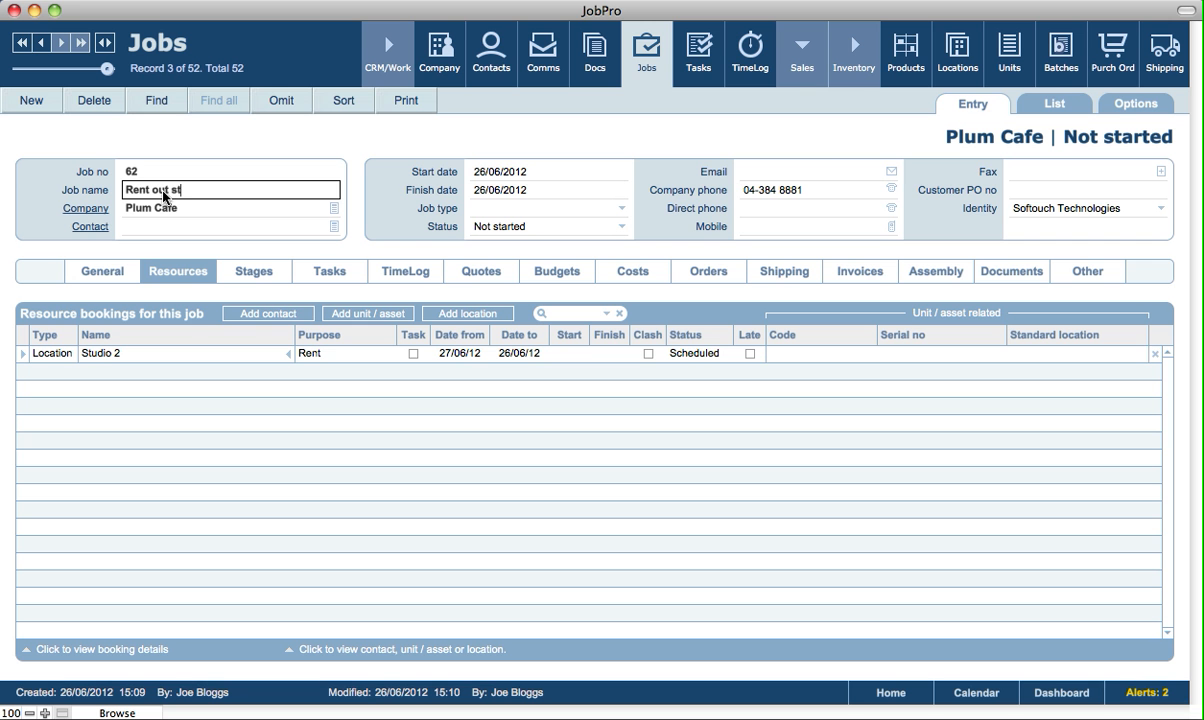
type("io")
left_click(280, 140)
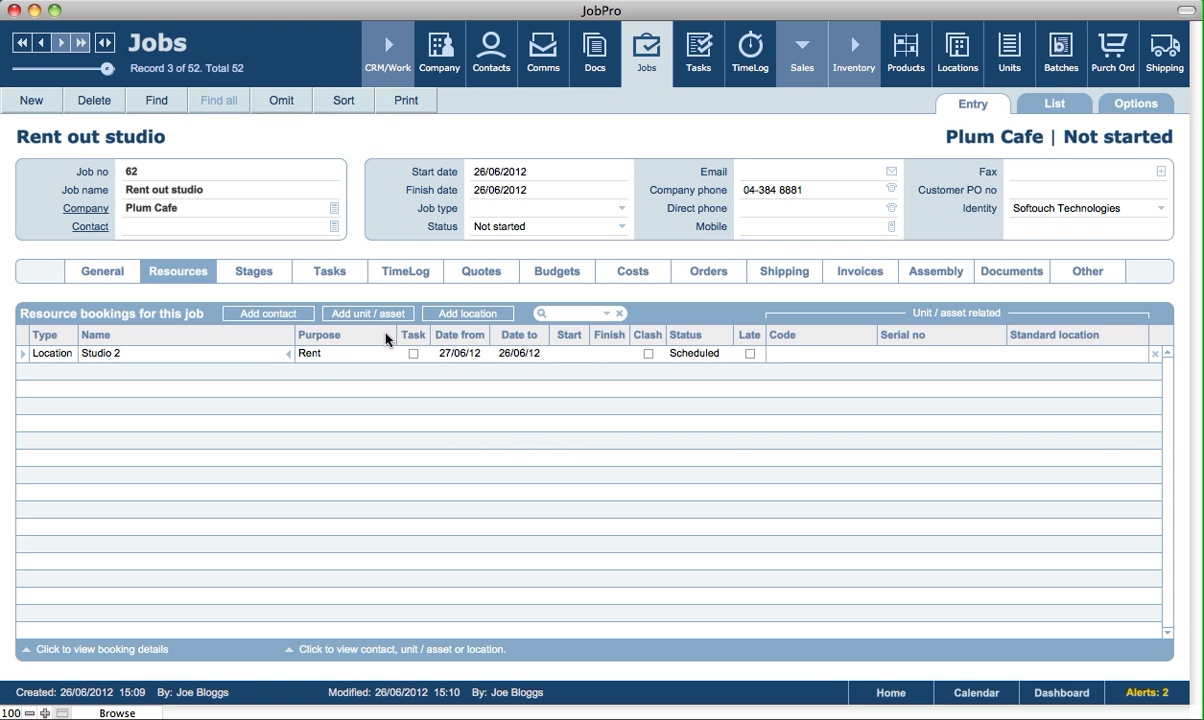
Review the locations that can be added to the job's resource bookings without selecting one.
left_click(435, 252)
left_click(477, 318)
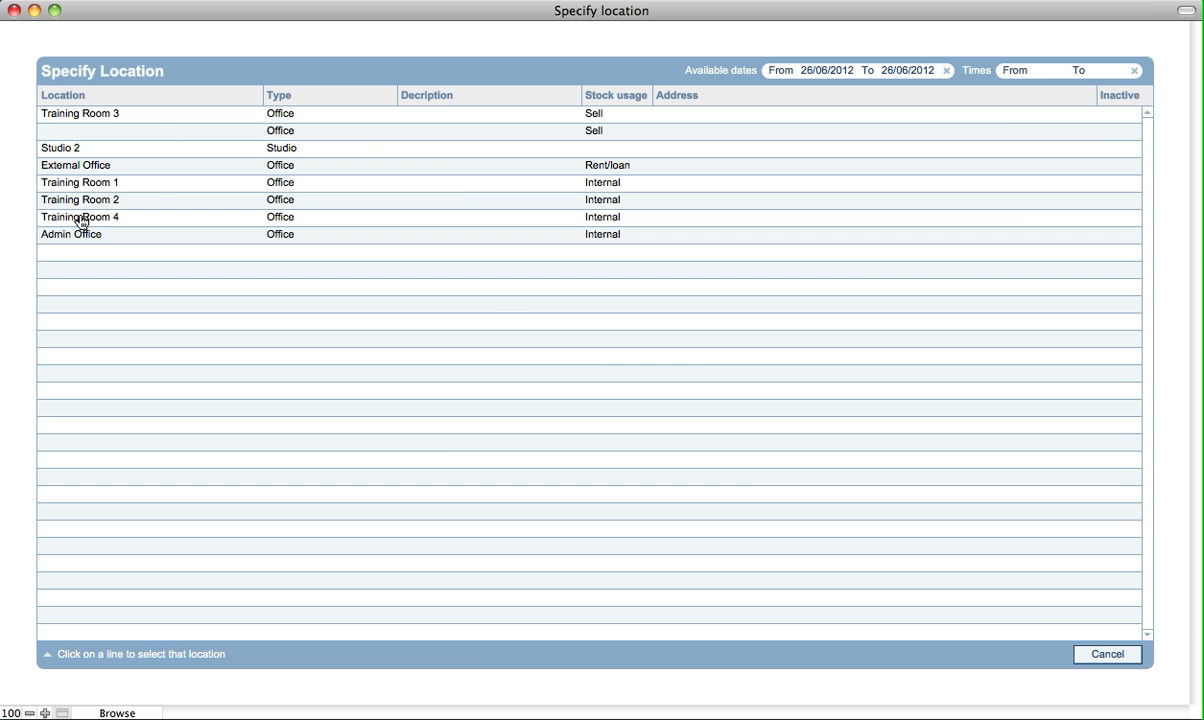
left_click(1086, 656)
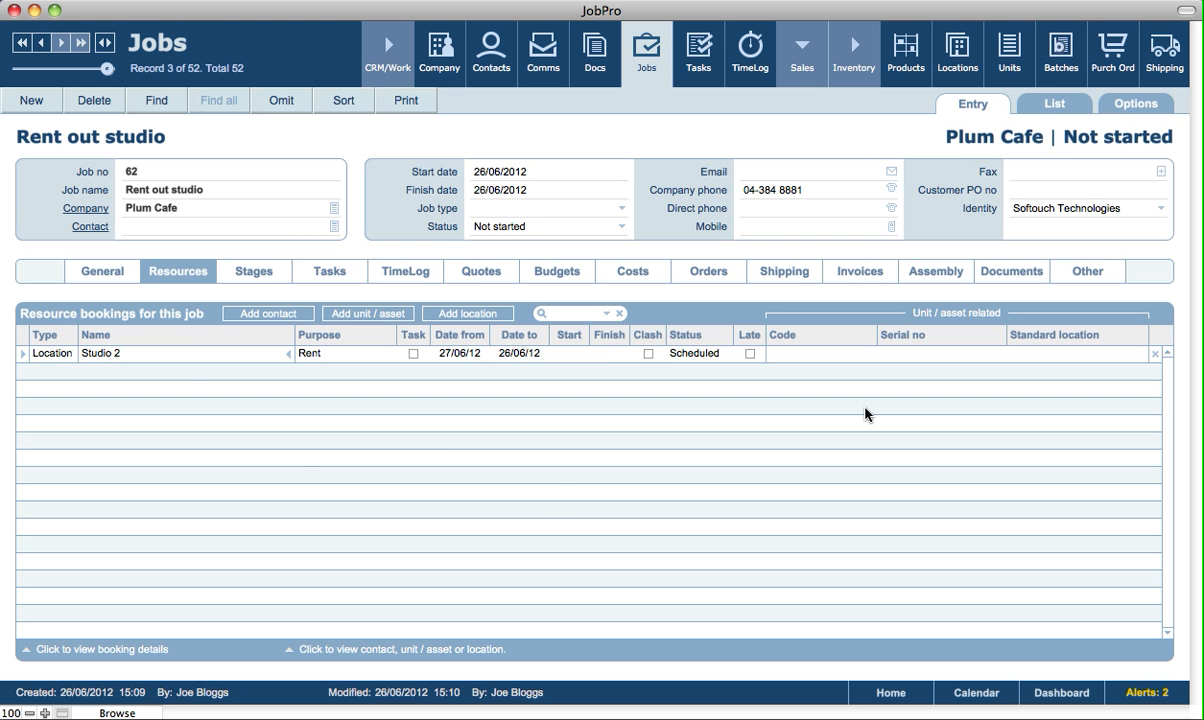
Switch to the resource bookings of tasks and create a task named "Meeting".
left_click(698, 50)
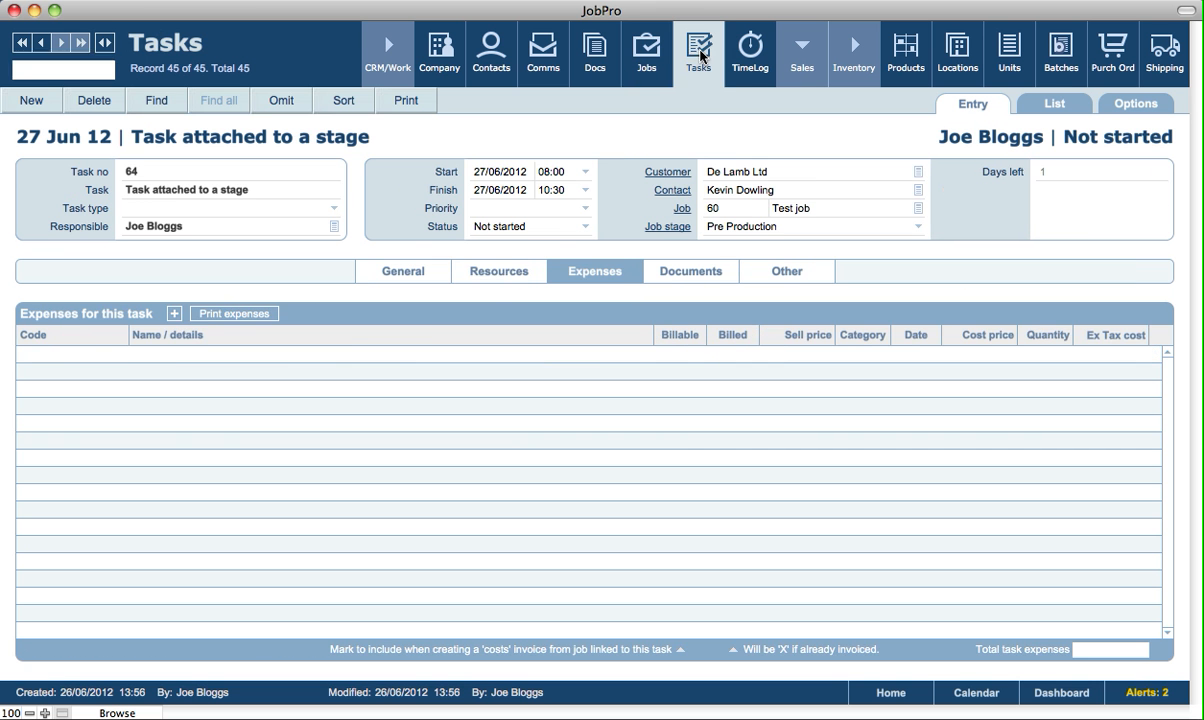
left_click(496, 276)
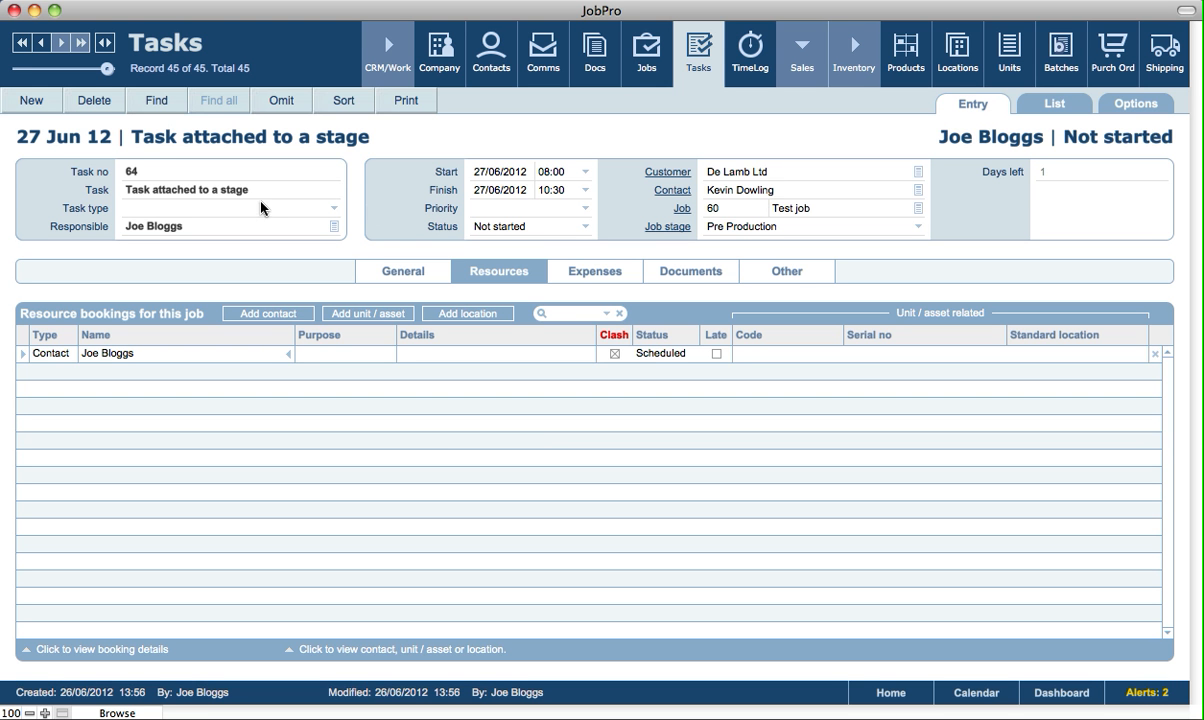
left_click(28, 99)
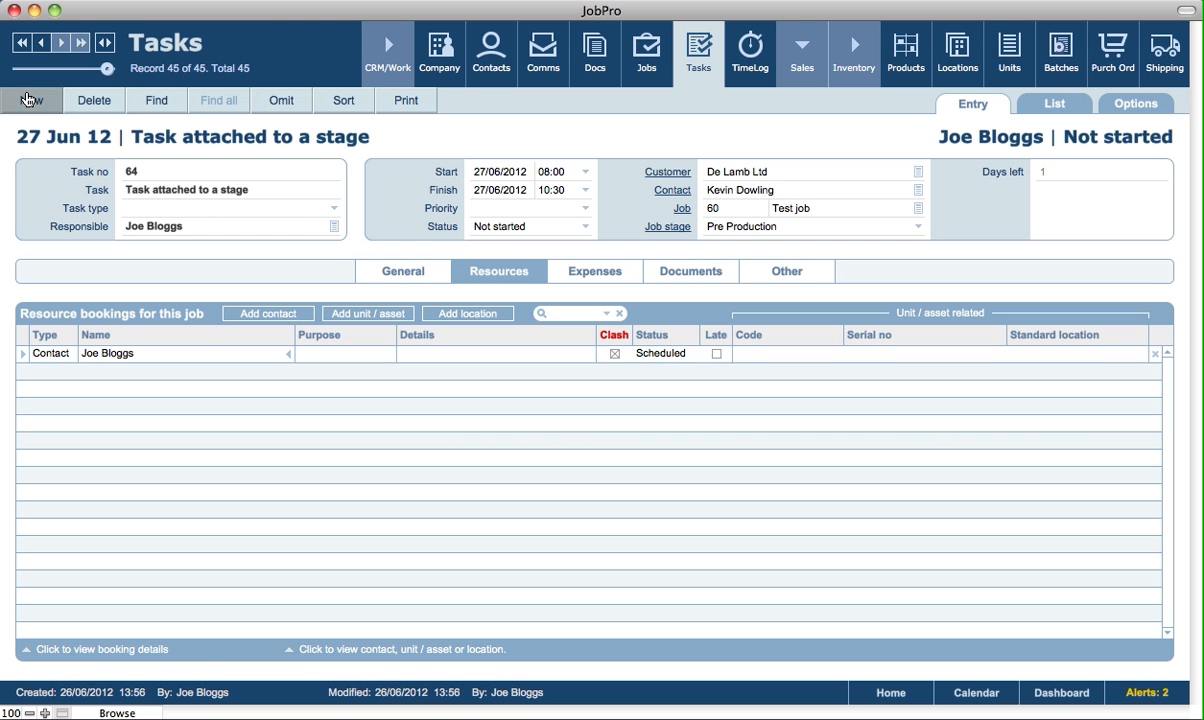
left_click(136, 189)
type("Meeting")
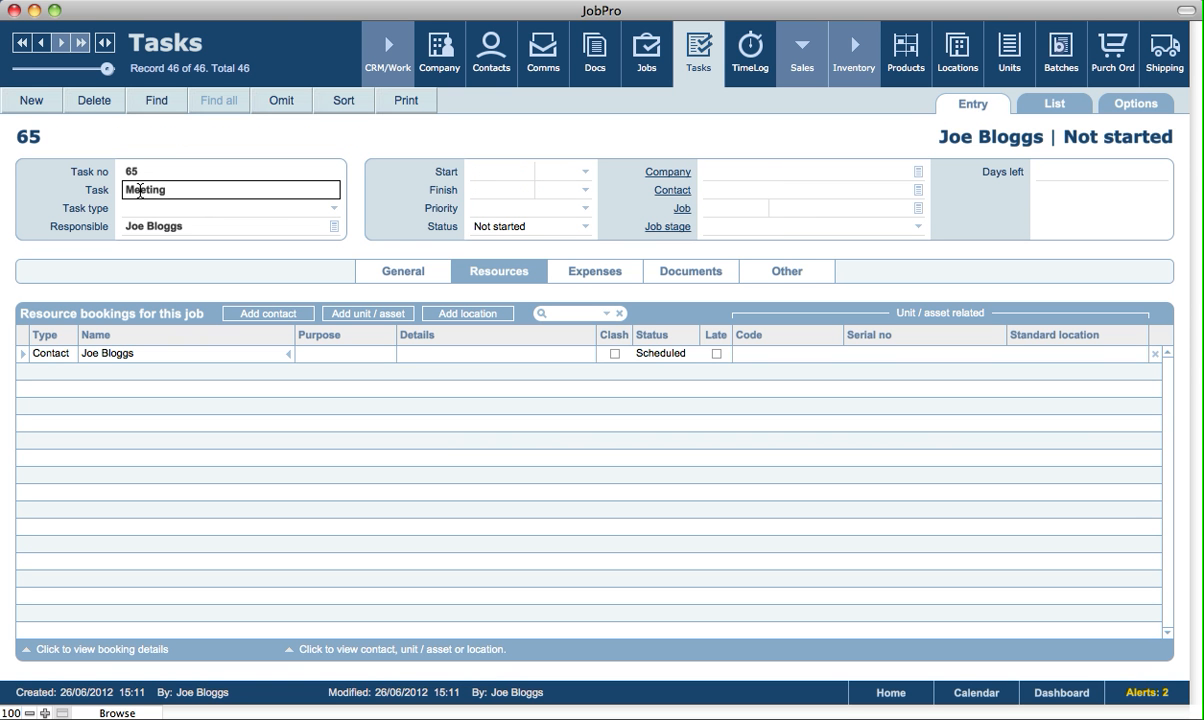
left_click(500, 148)
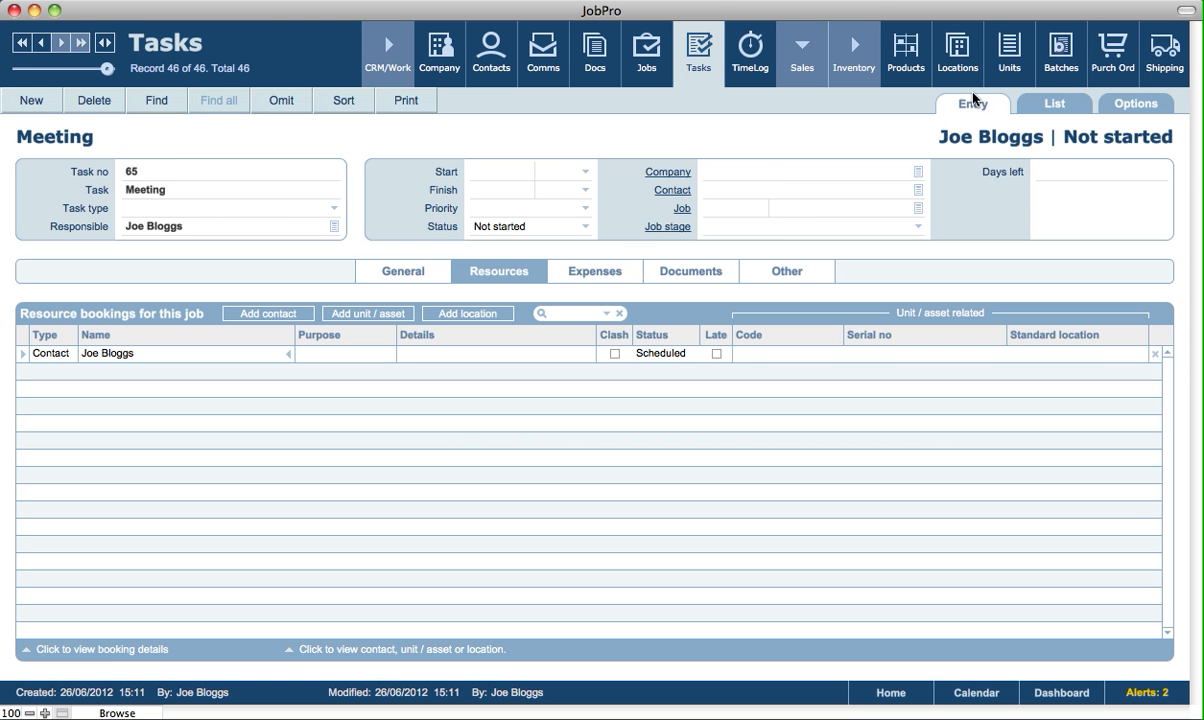
Add another employee as a contact resource on the Meeting task.
left_click(81, 277)
left_click(268, 314)
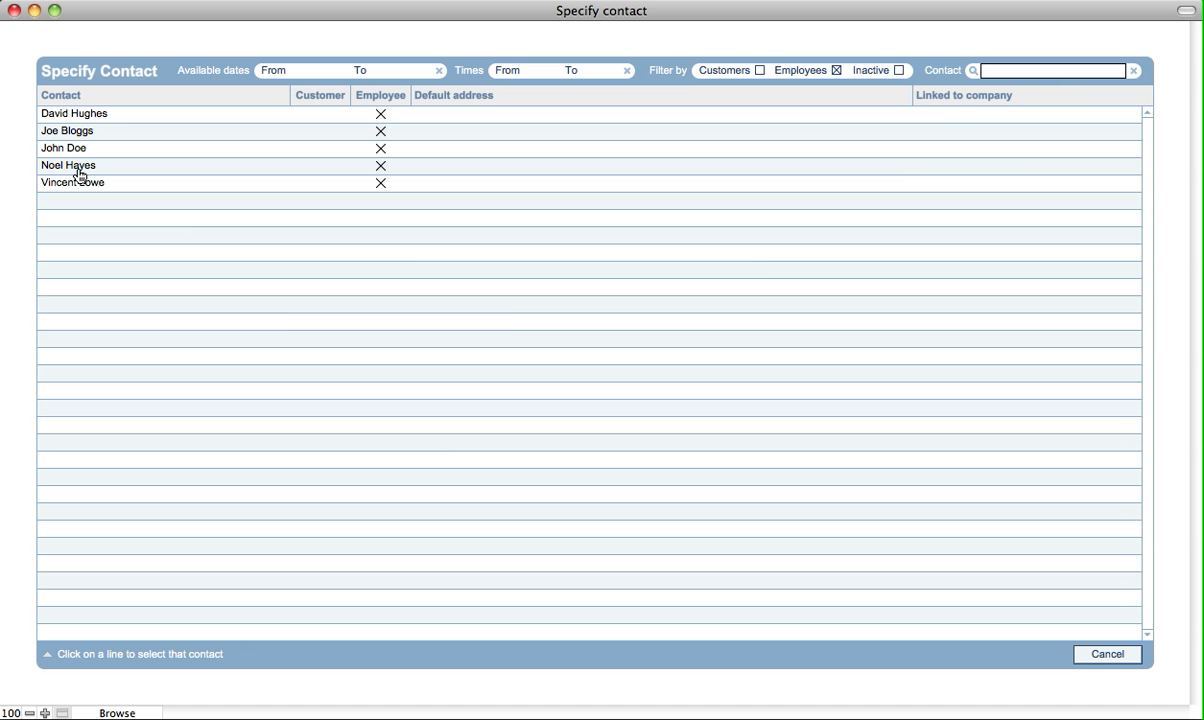
left_click(78, 174)
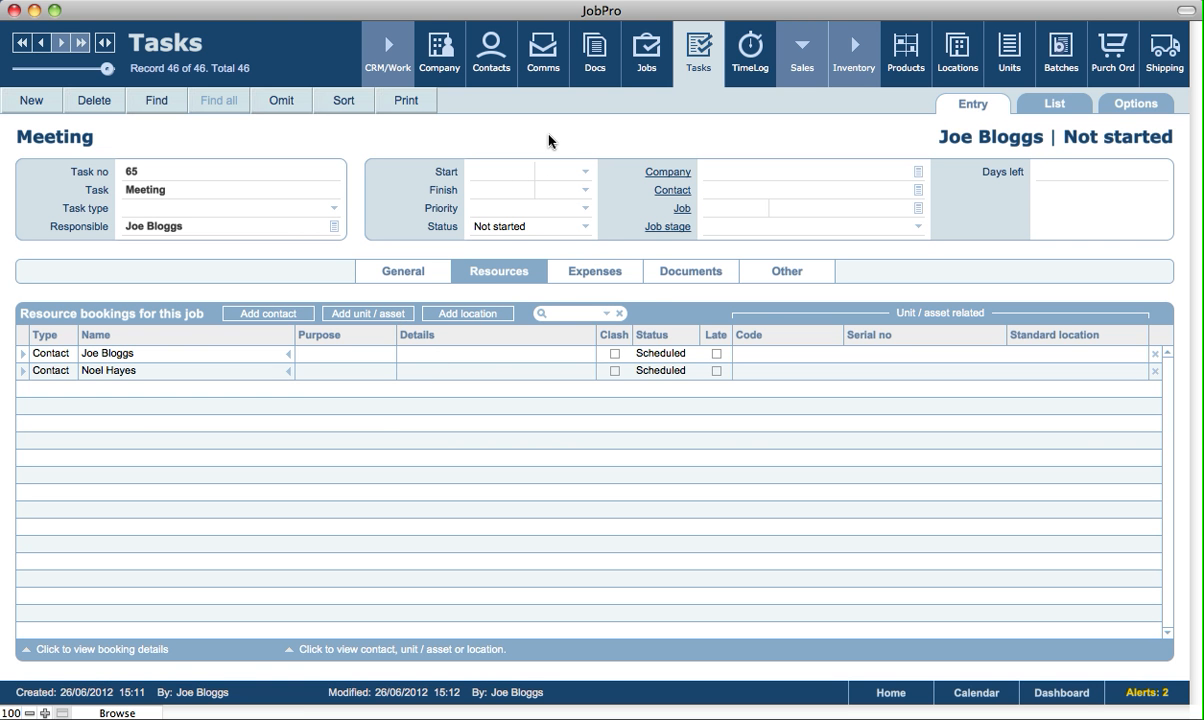
Schedule the Meeting task on 26/06/2012 from 10:00 to 11:00, leaving its priority empty.
left_click(500, 171)
key("Escape")
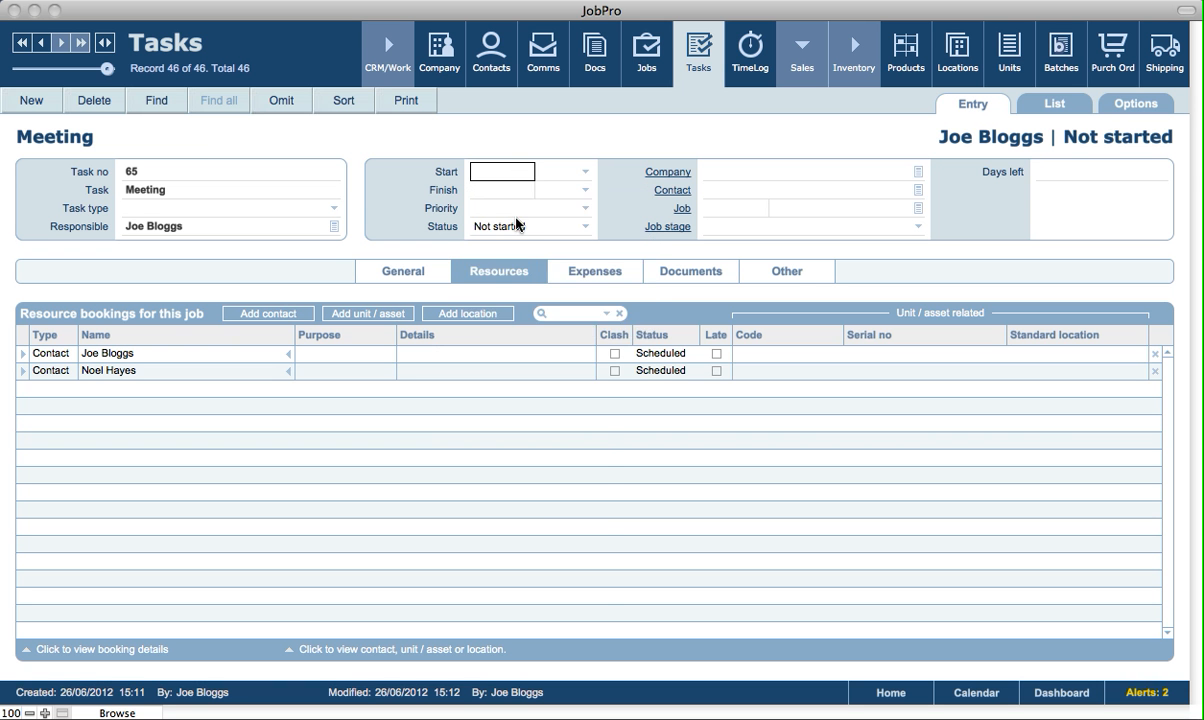
left_click(513, 190)
left_click(534, 311)
left_click(566, 177)
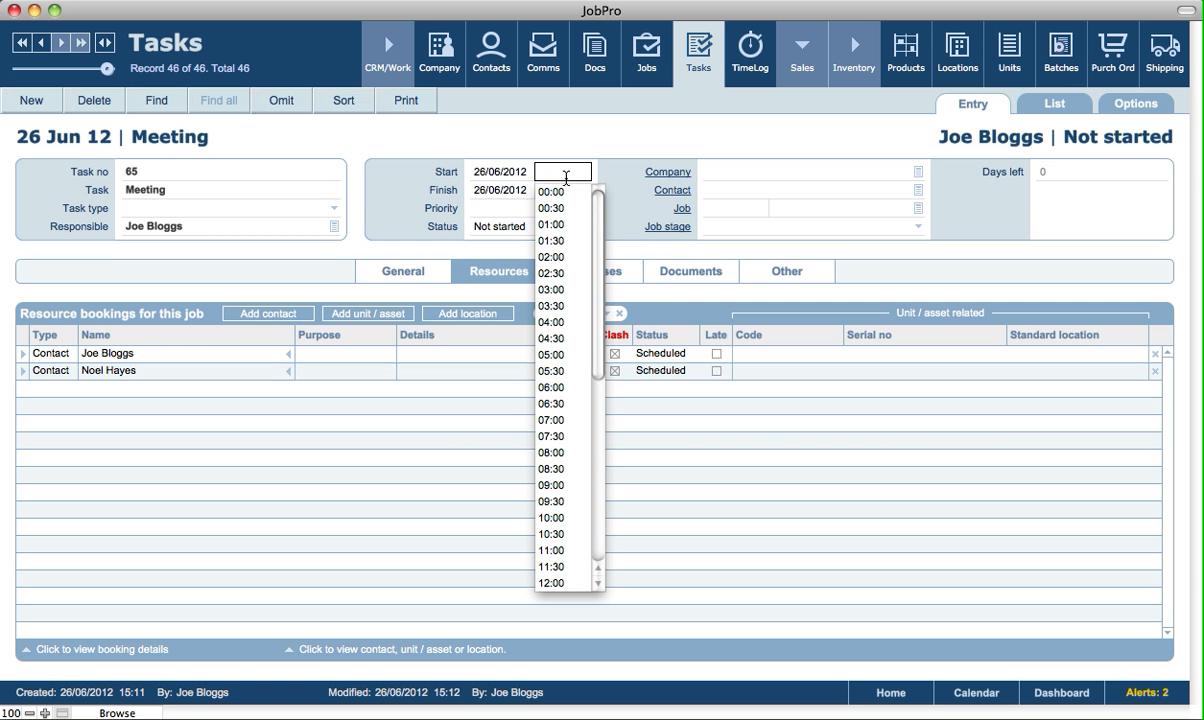
key("Escape")
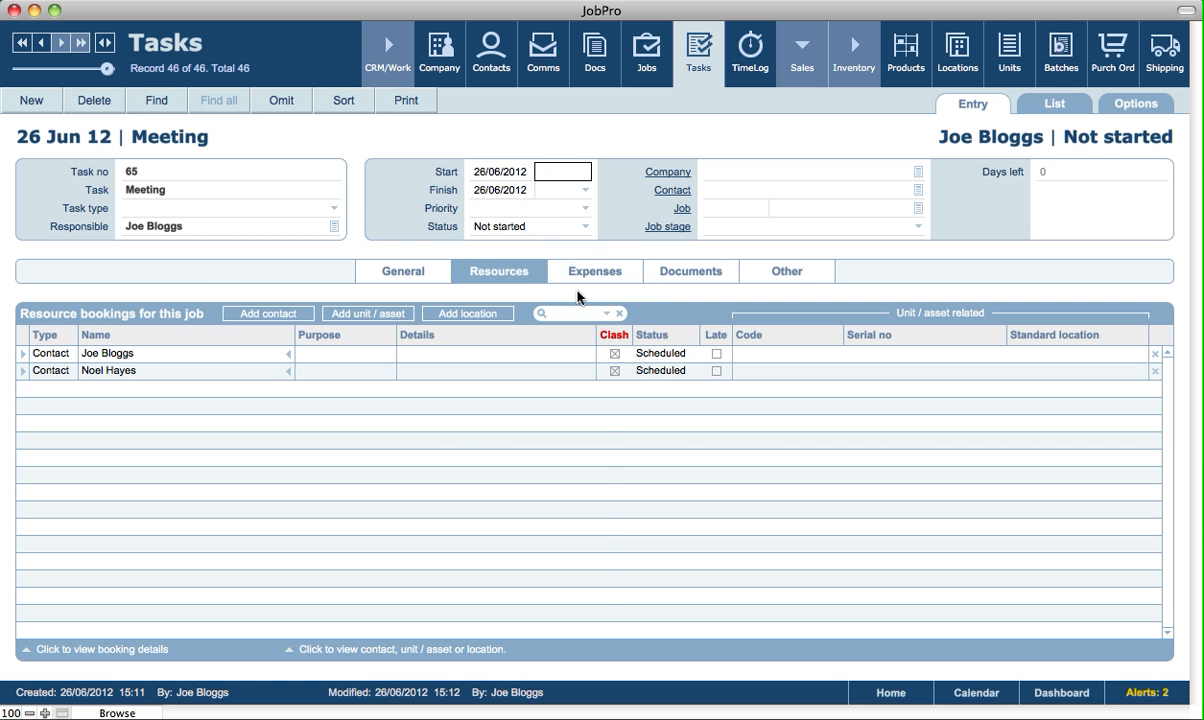
left_click(559, 190)
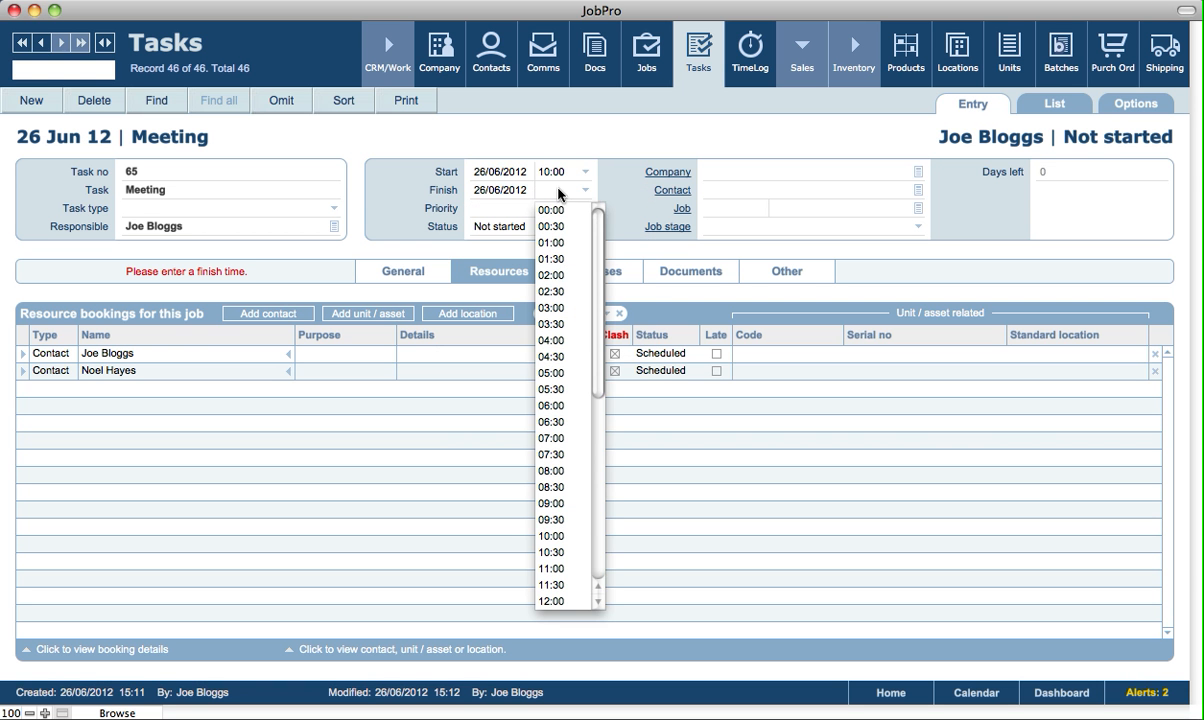
left_click(560, 569)
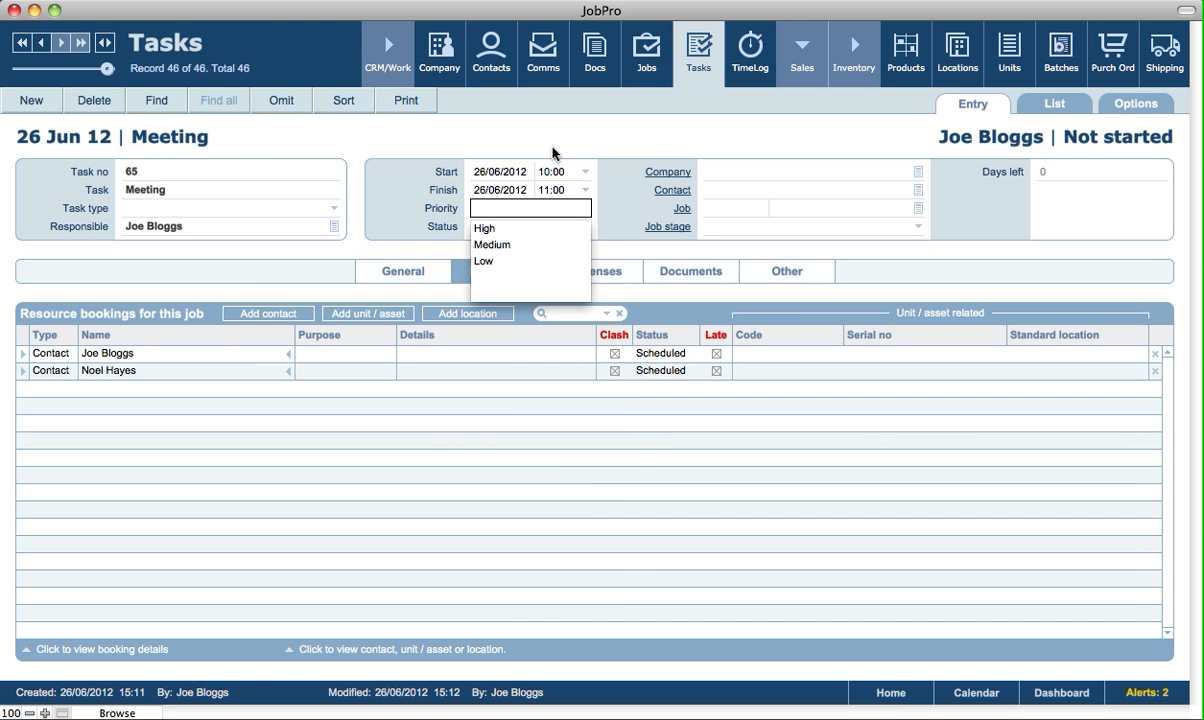
left_click(554, 155)
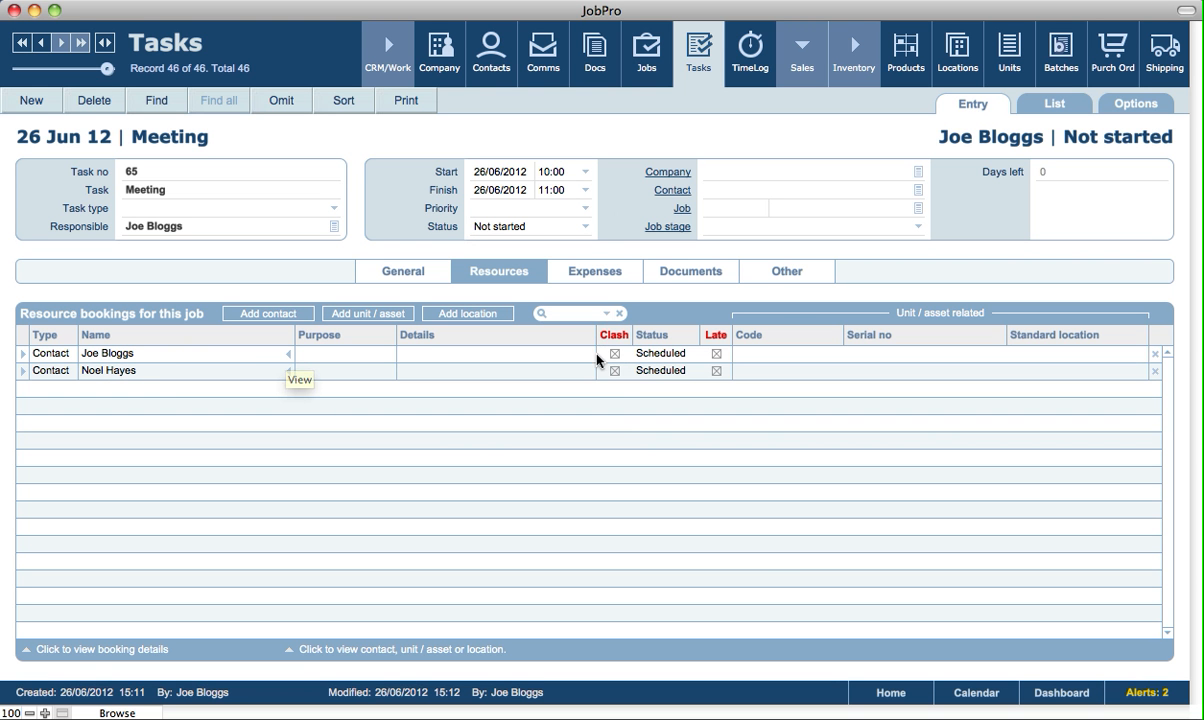
Add Studio 2 as a location resource on the Meeting task.
mouse_move(615, 359)
left_click(453, 316)
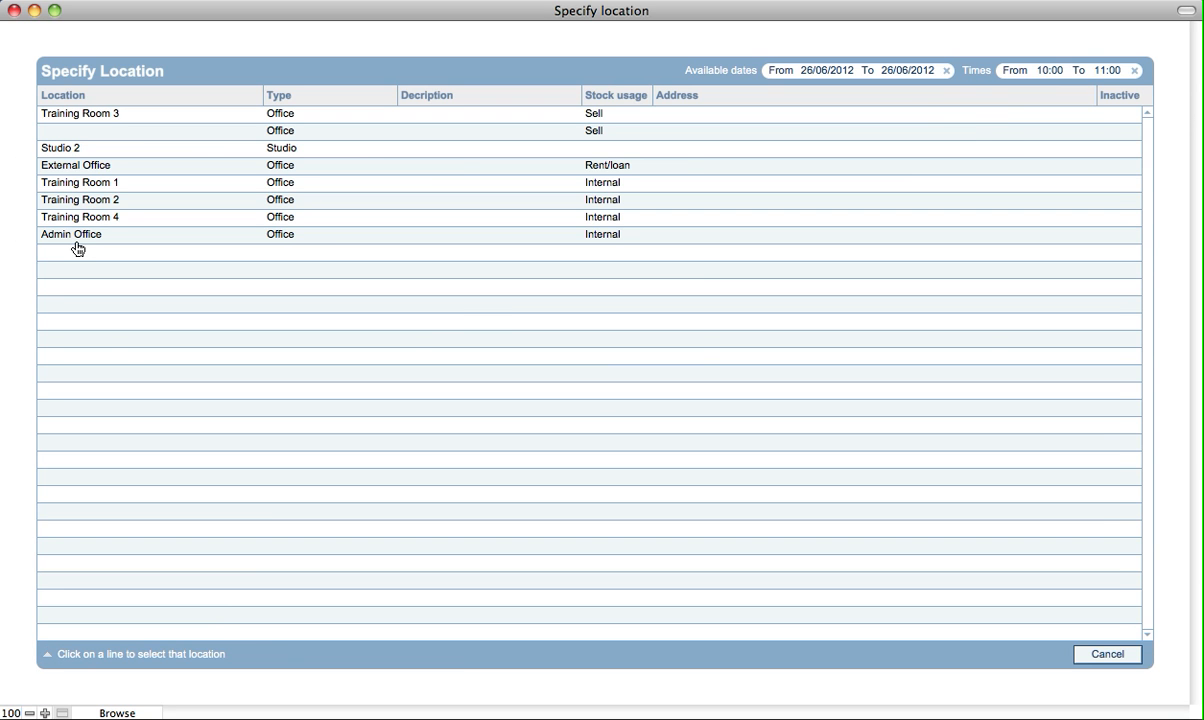
left_click(80, 153)
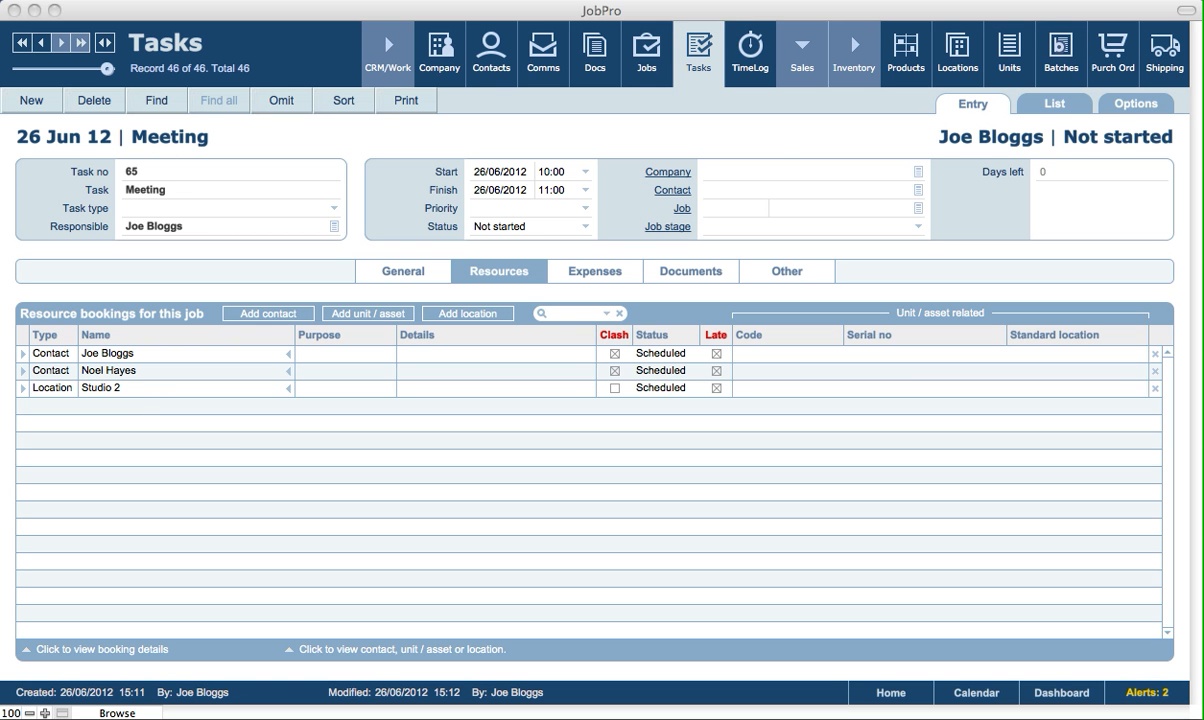
left_click(835, 142)
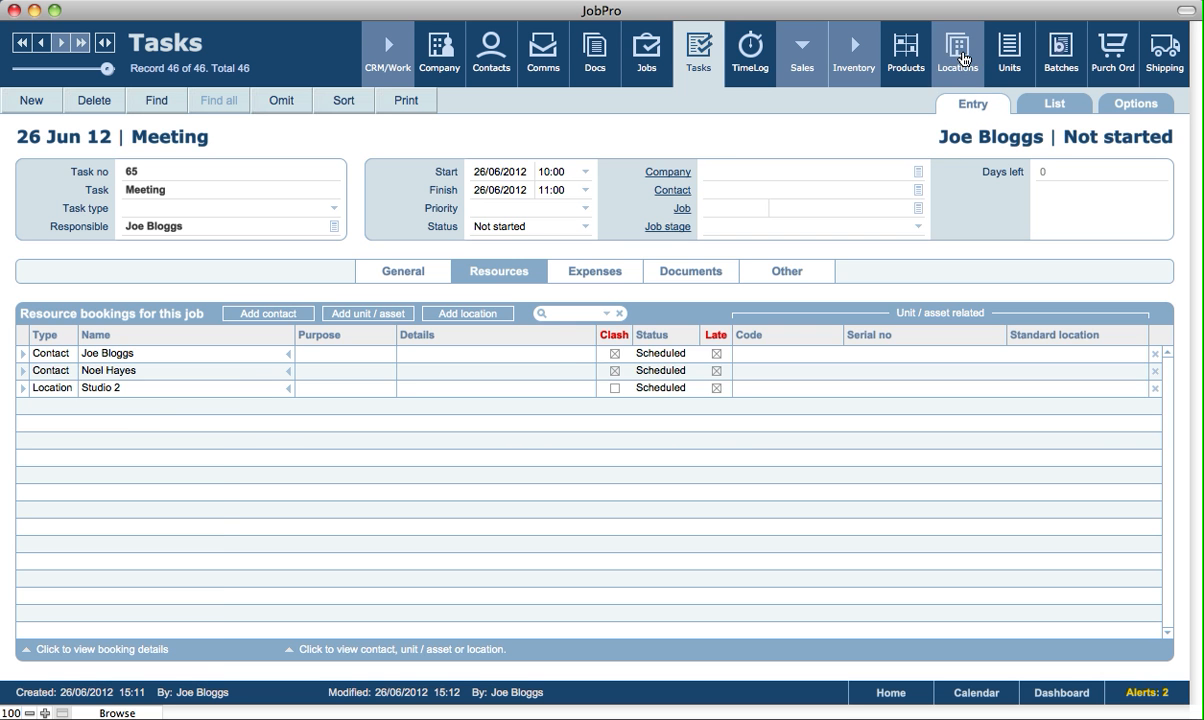
Open Studio 2's location booking for job 62 and set its usage billing rate type to Per day.
left_click(958, 52)
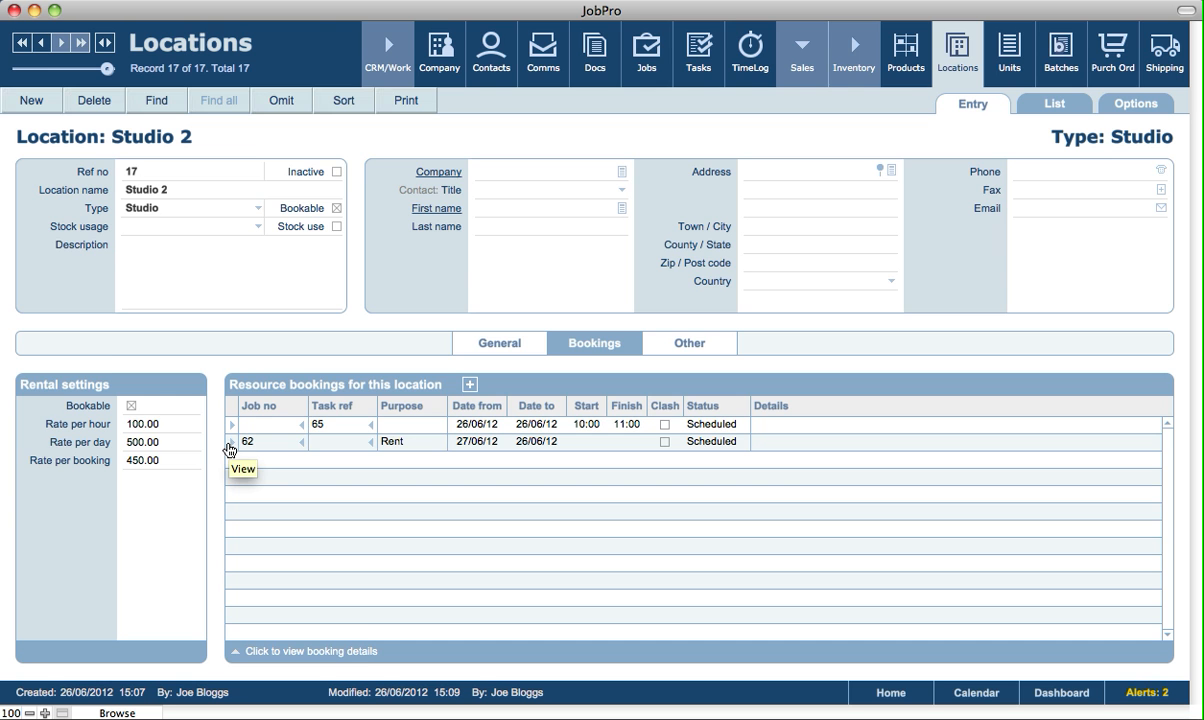
left_click(230, 443)
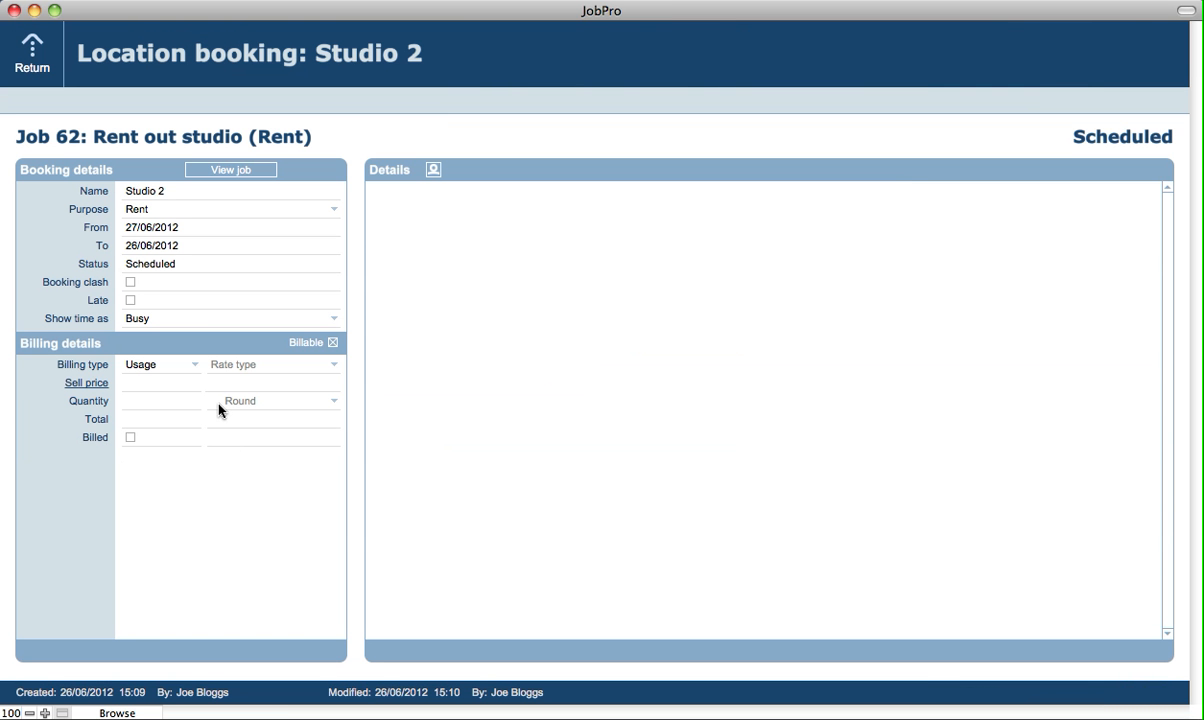
left_click(298, 364)
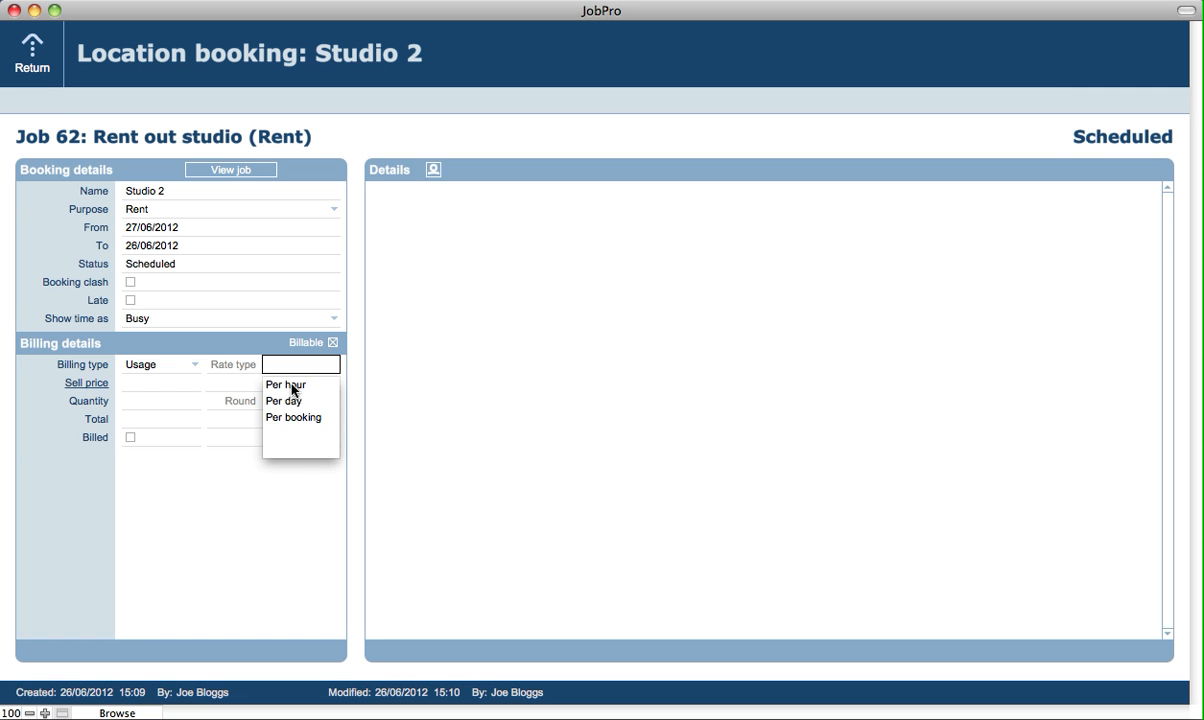
left_click(294, 386)
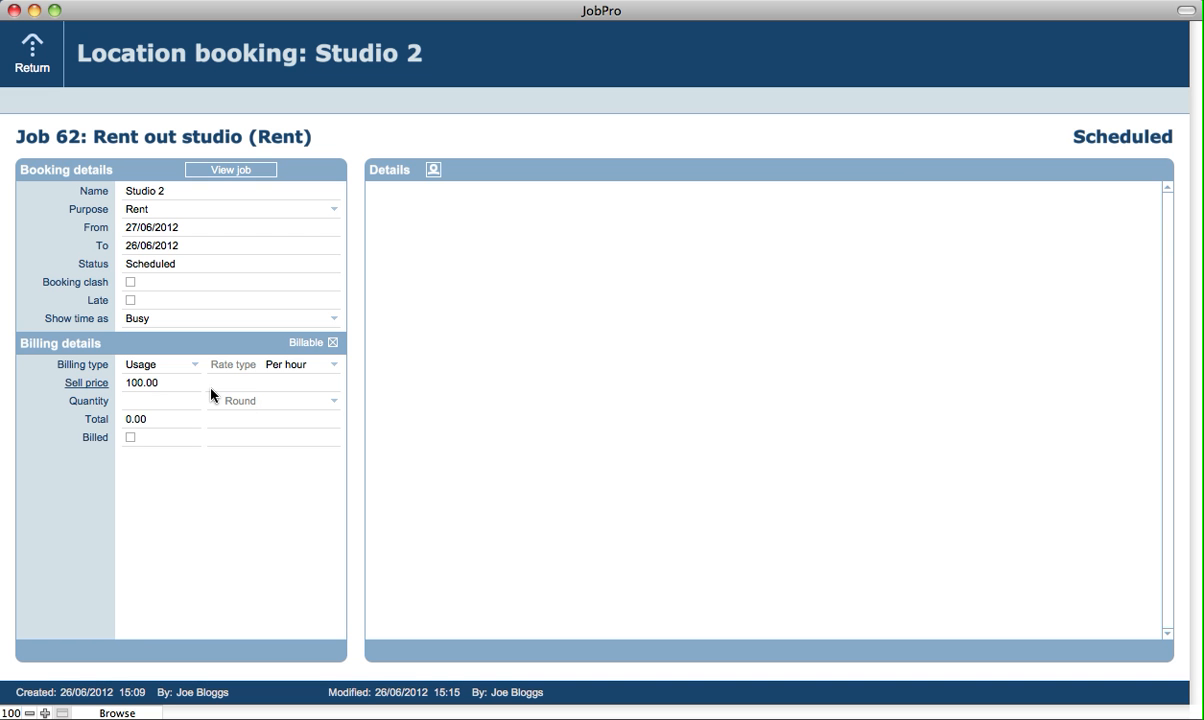
left_click(137, 402)
left_click(283, 368)
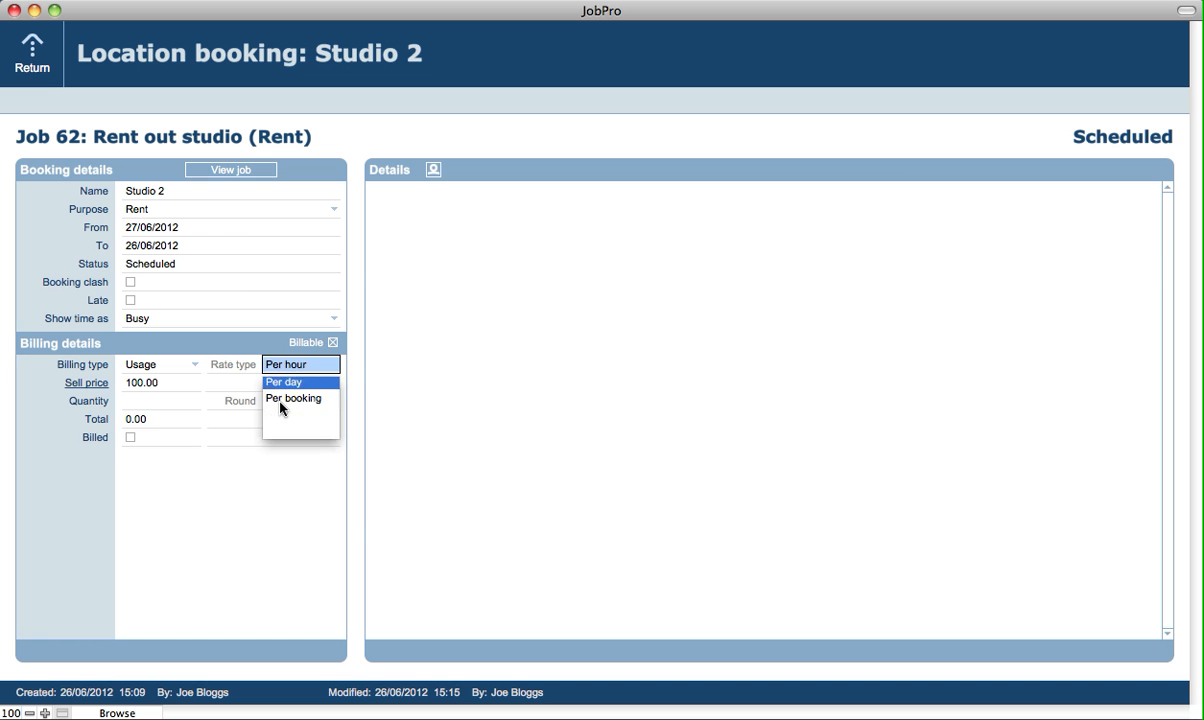
left_click(264, 382)
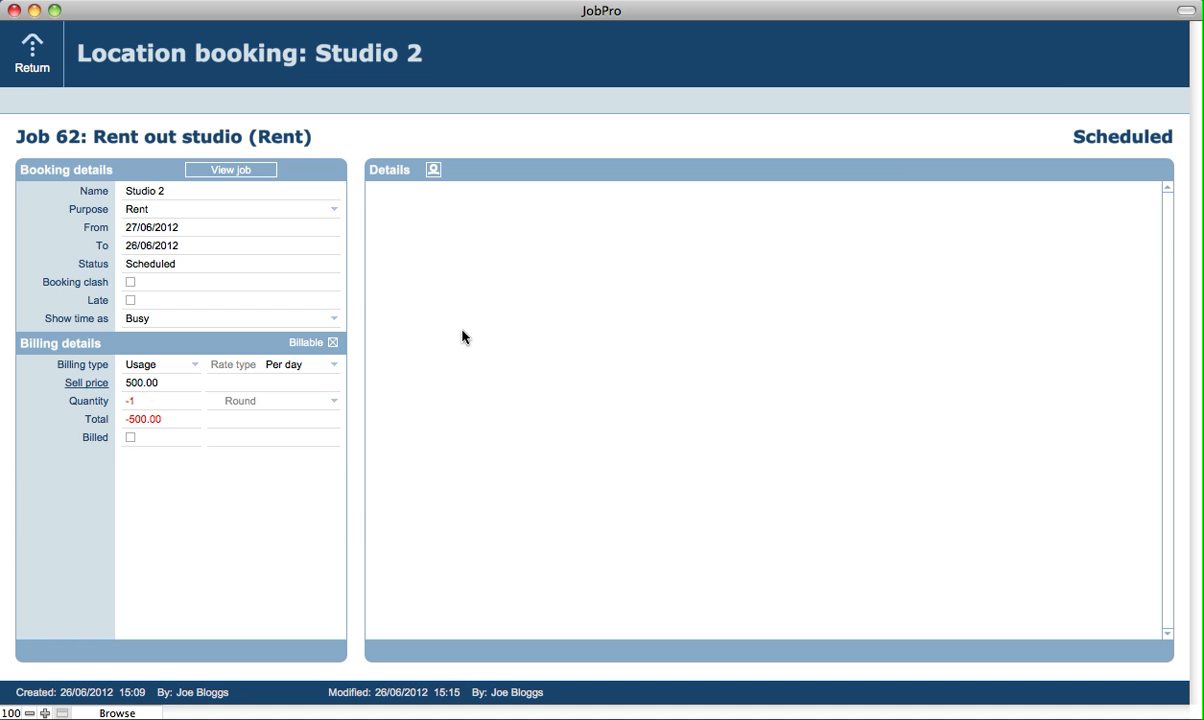
Set the billing quantity of the studio booking to 1 and return to the location record.
left_click(133, 401)
type("1")
left_click(143, 343)
left_click(33, 63)
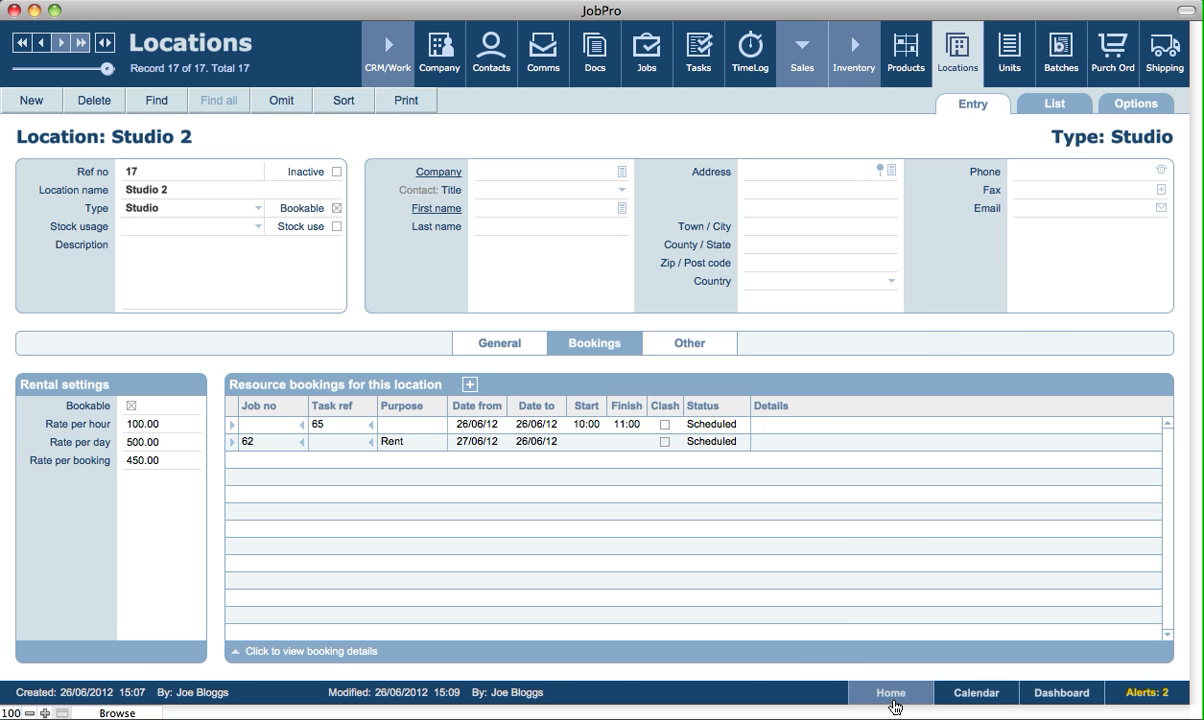
Examine the default stock movement locations for the Softouch Technologies identity in the My Company setup, and return to the home screen.
left_click(892, 695)
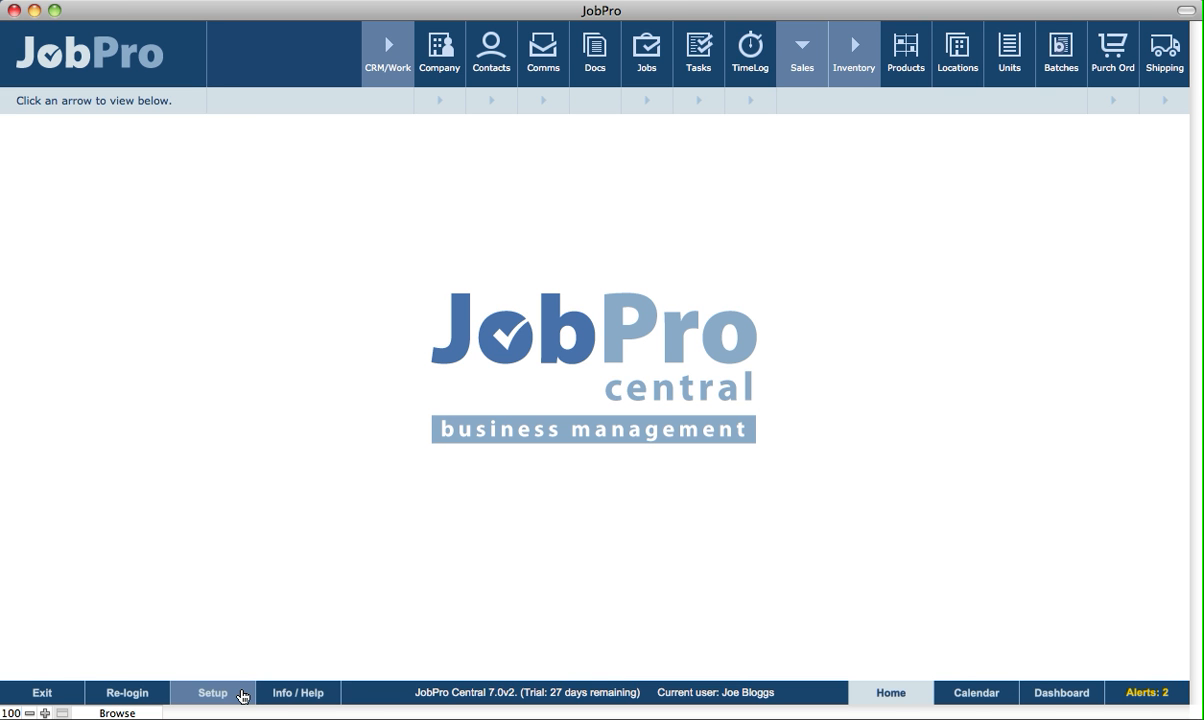
left_click(241, 696)
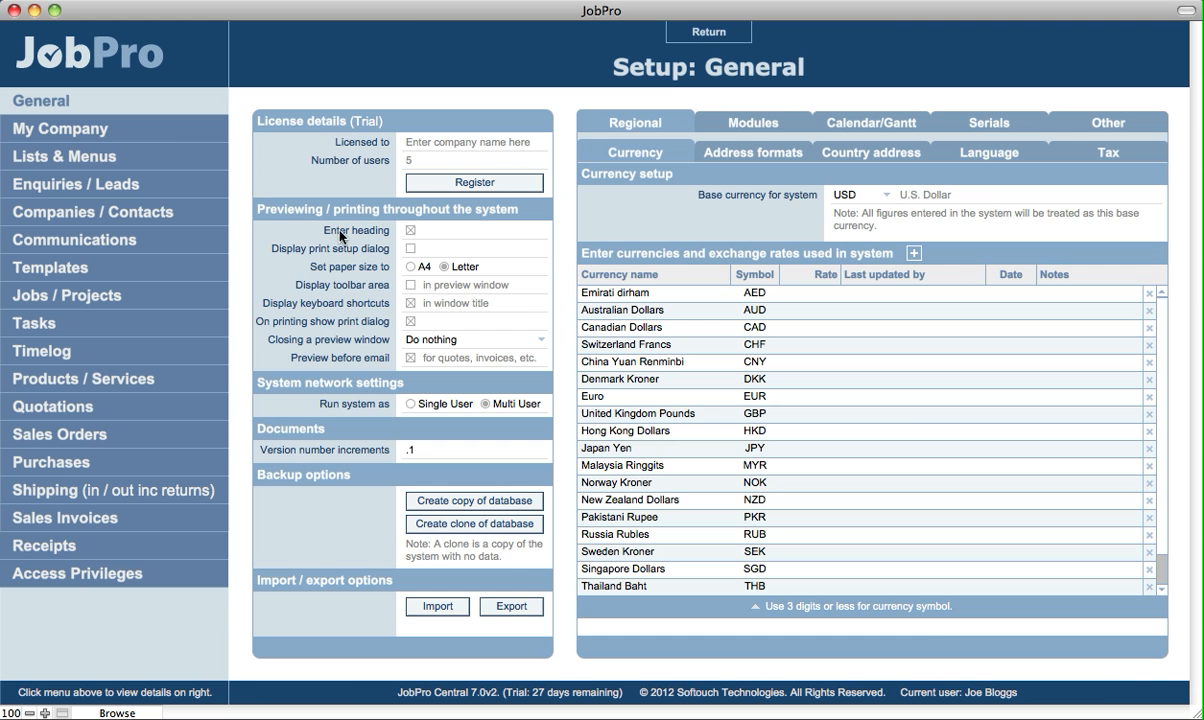
left_click(149, 137)
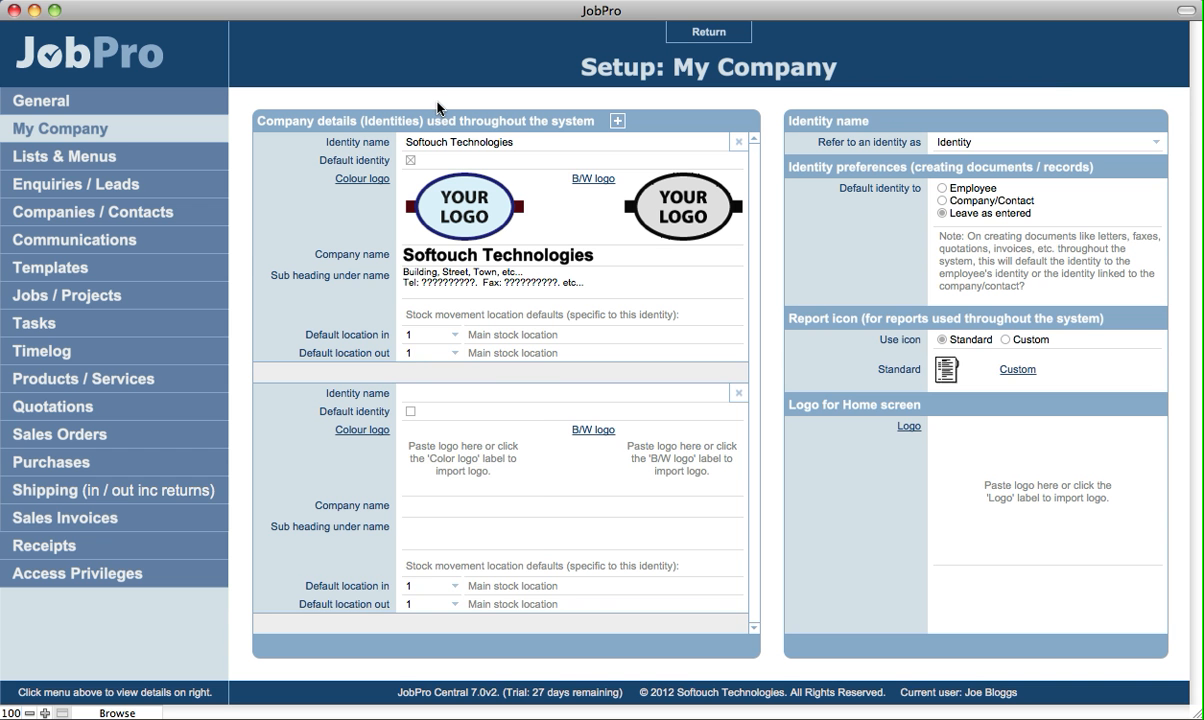
left_click(405, 333)
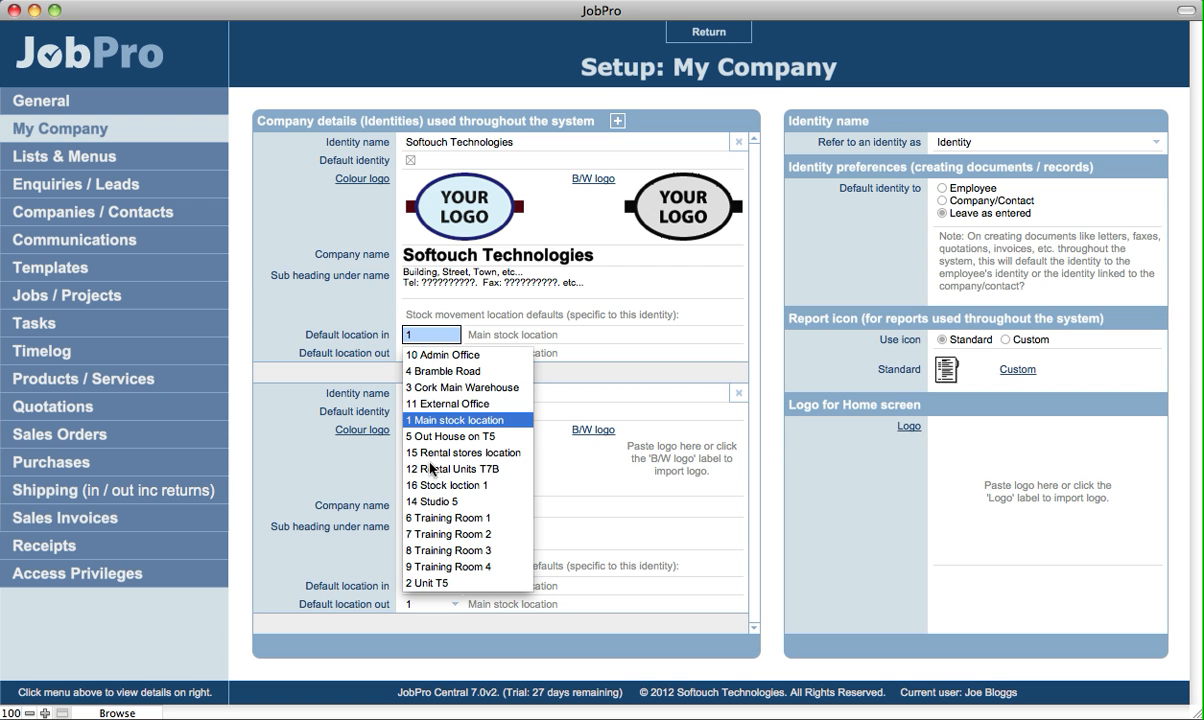
left_click(243, 318)
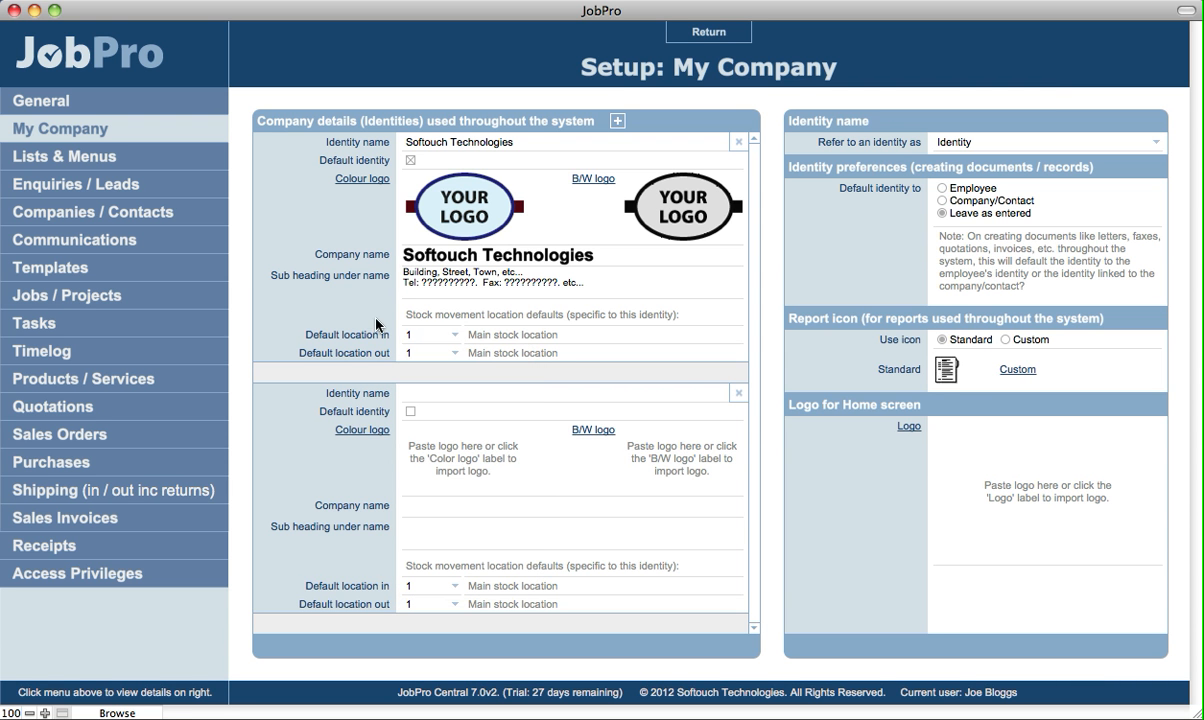
left_click(426, 337)
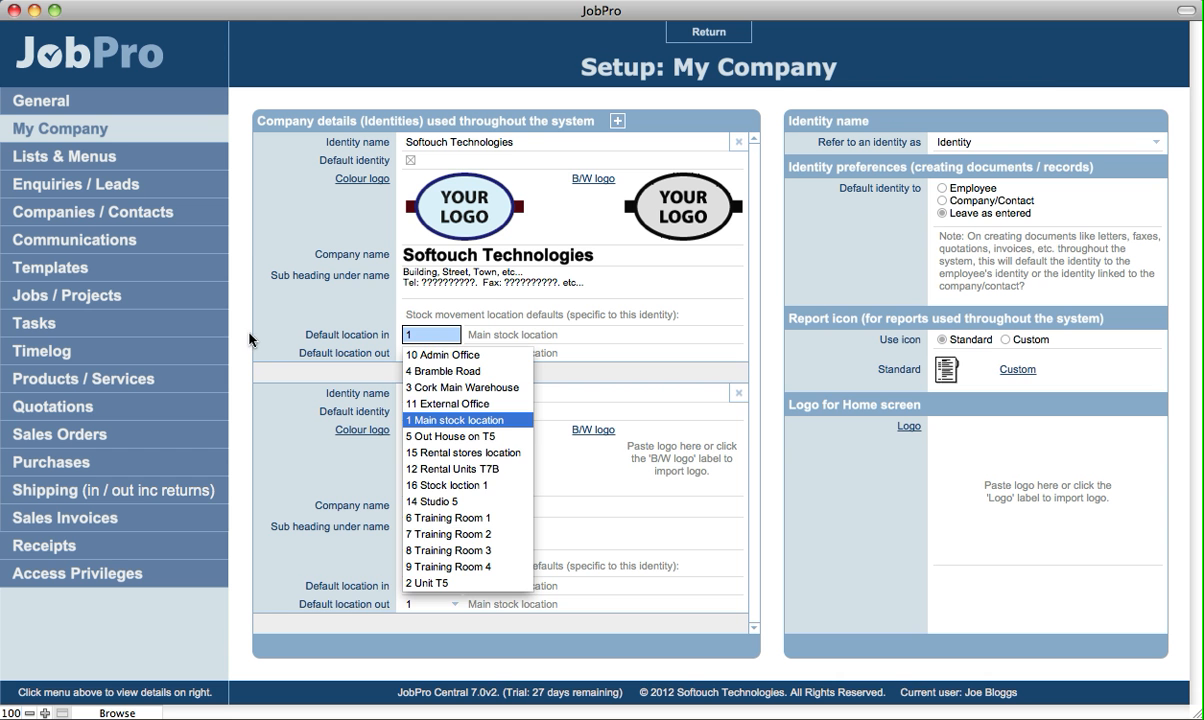
left_click(279, 315)
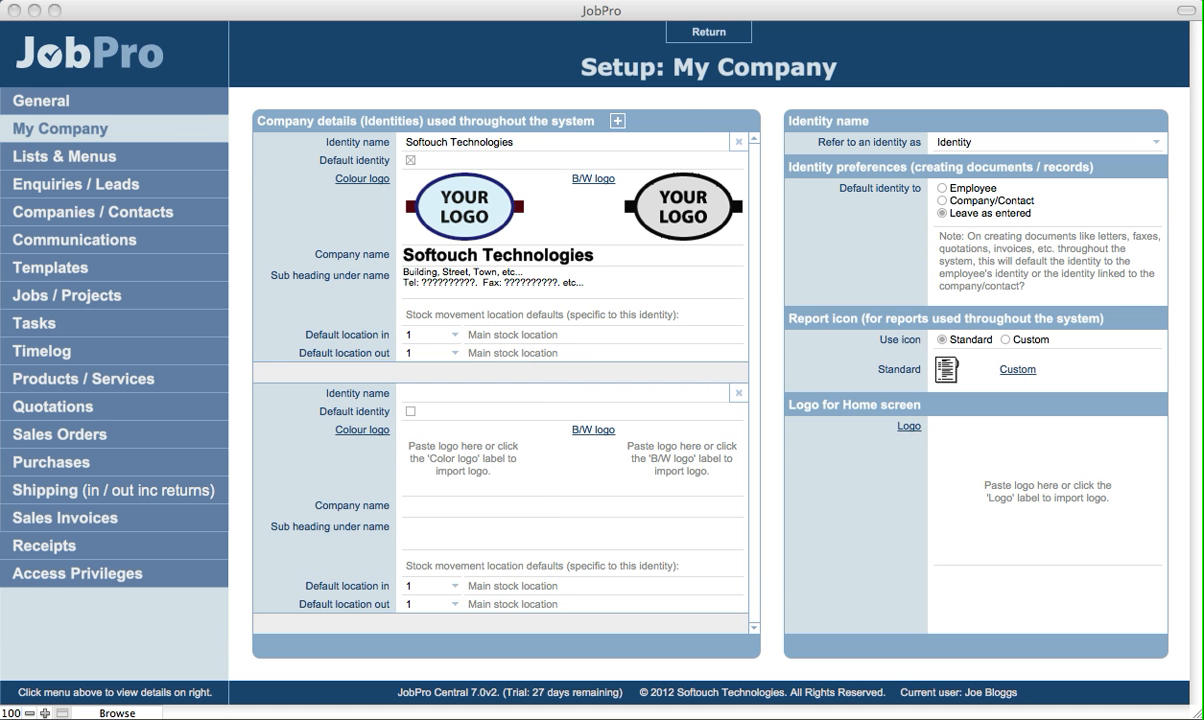
left_click(685, 101)
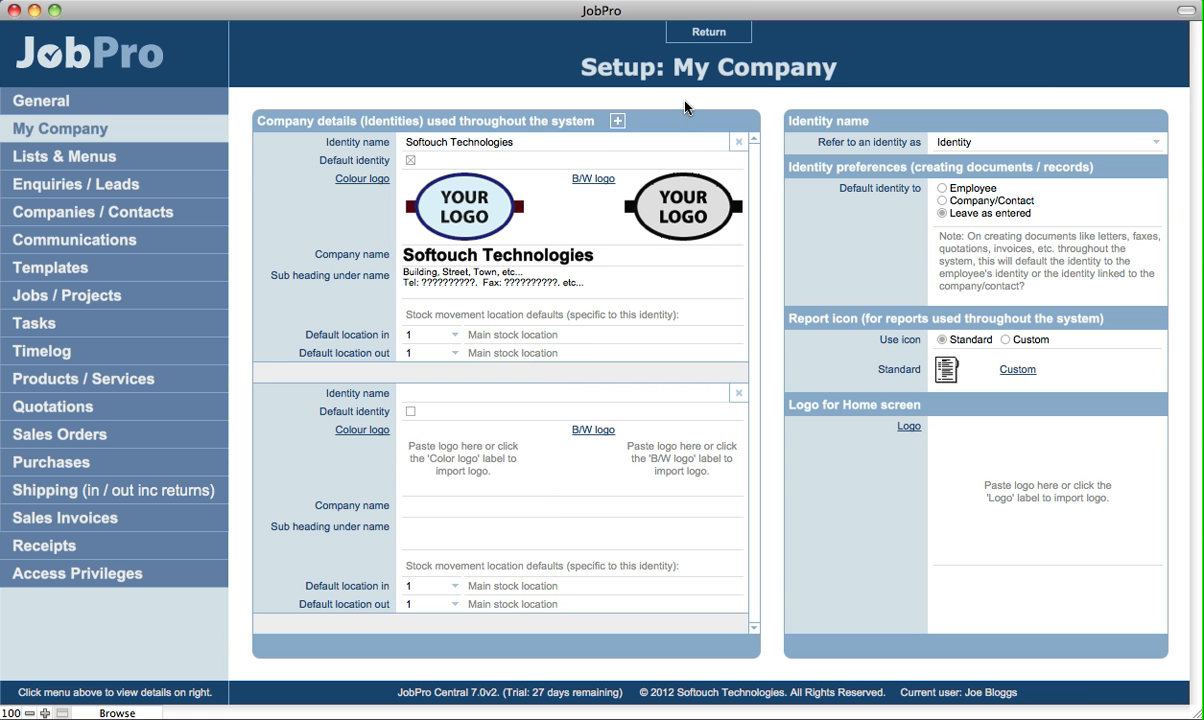
left_click(695, 40)
left_click(648, 496)
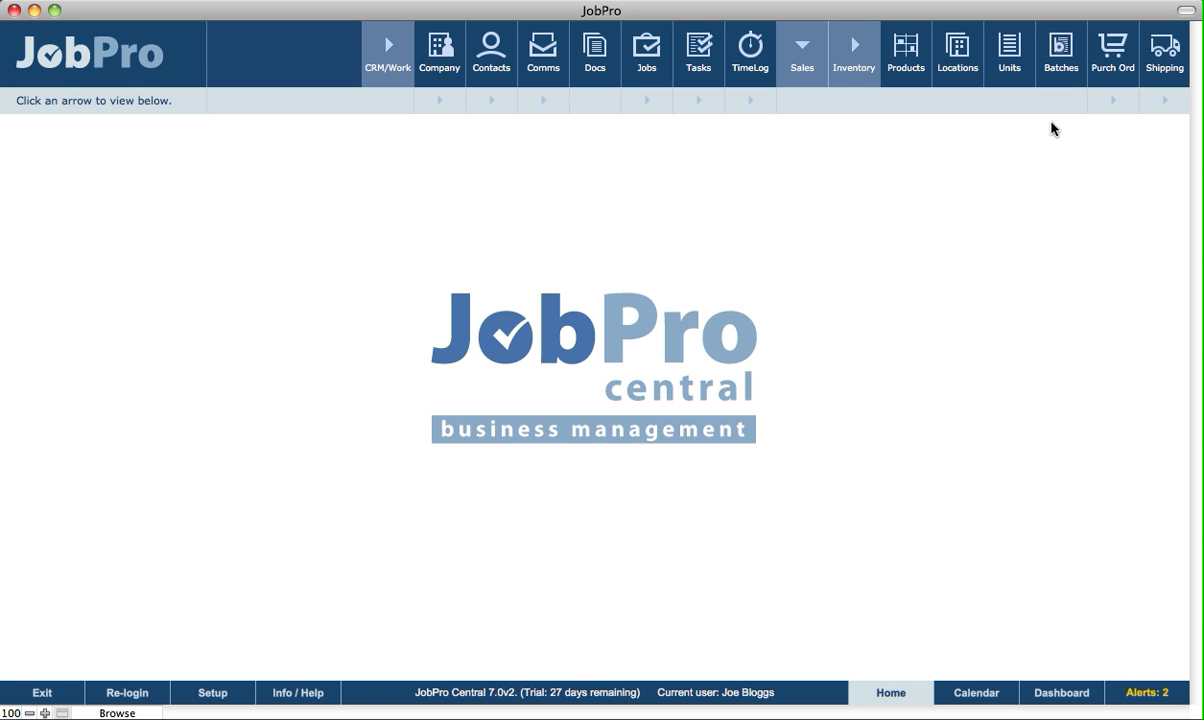
Create a new purchase order with Softouch Technologies as identity and set its stock location to Stock loction 1.
left_click(1116, 74)
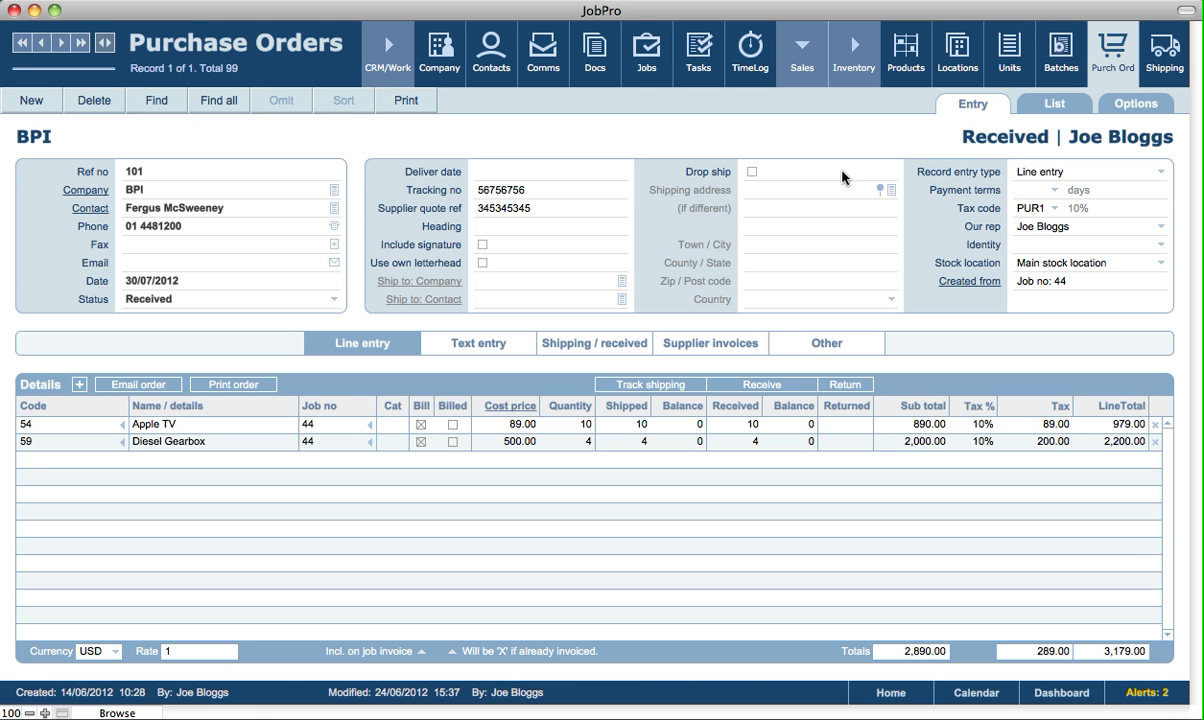
left_click(31, 104)
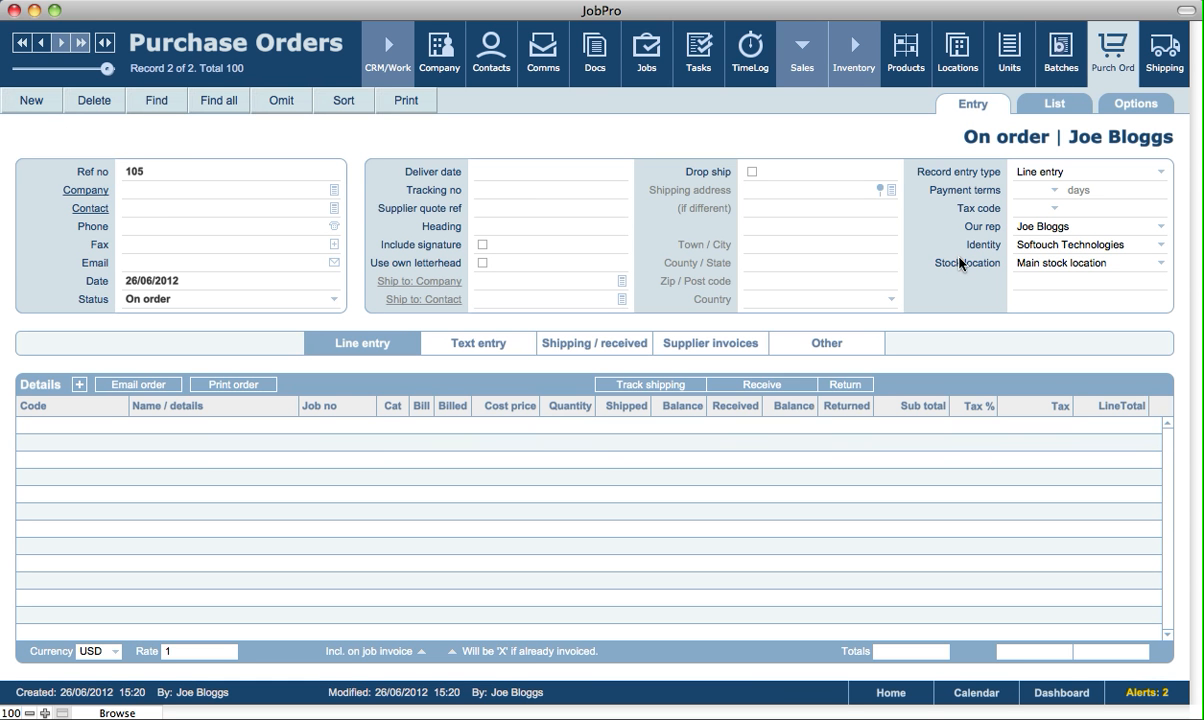
left_click(1068, 252)
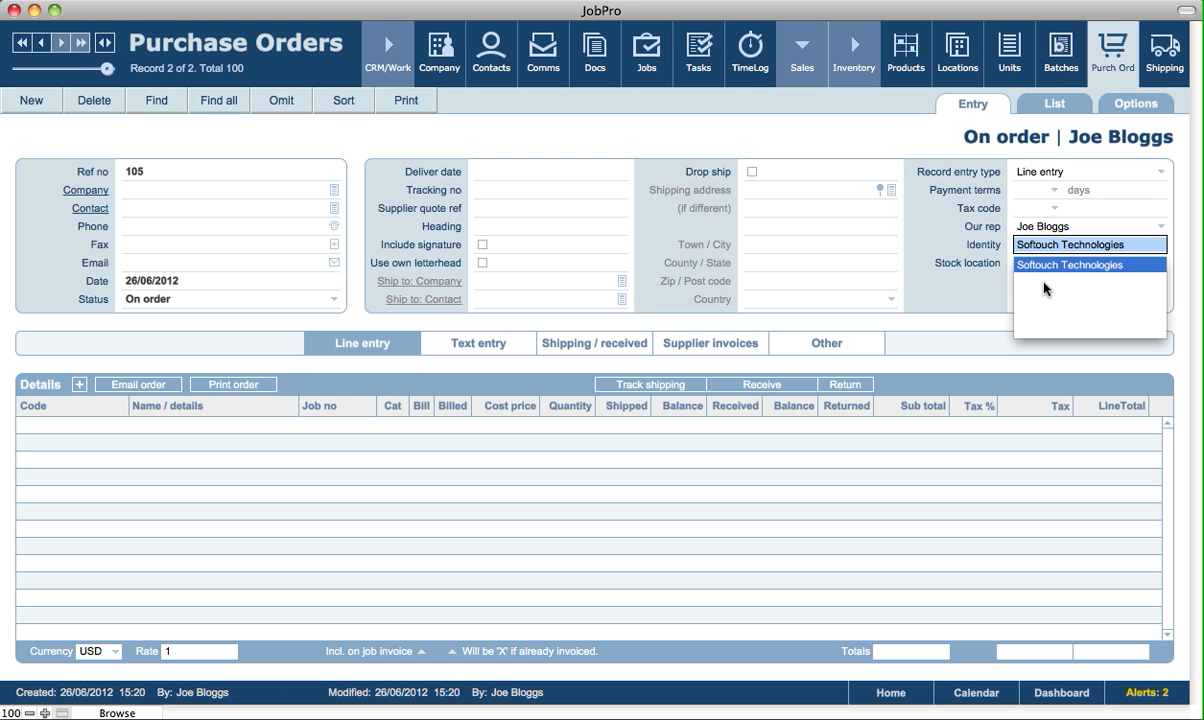
left_click(963, 295)
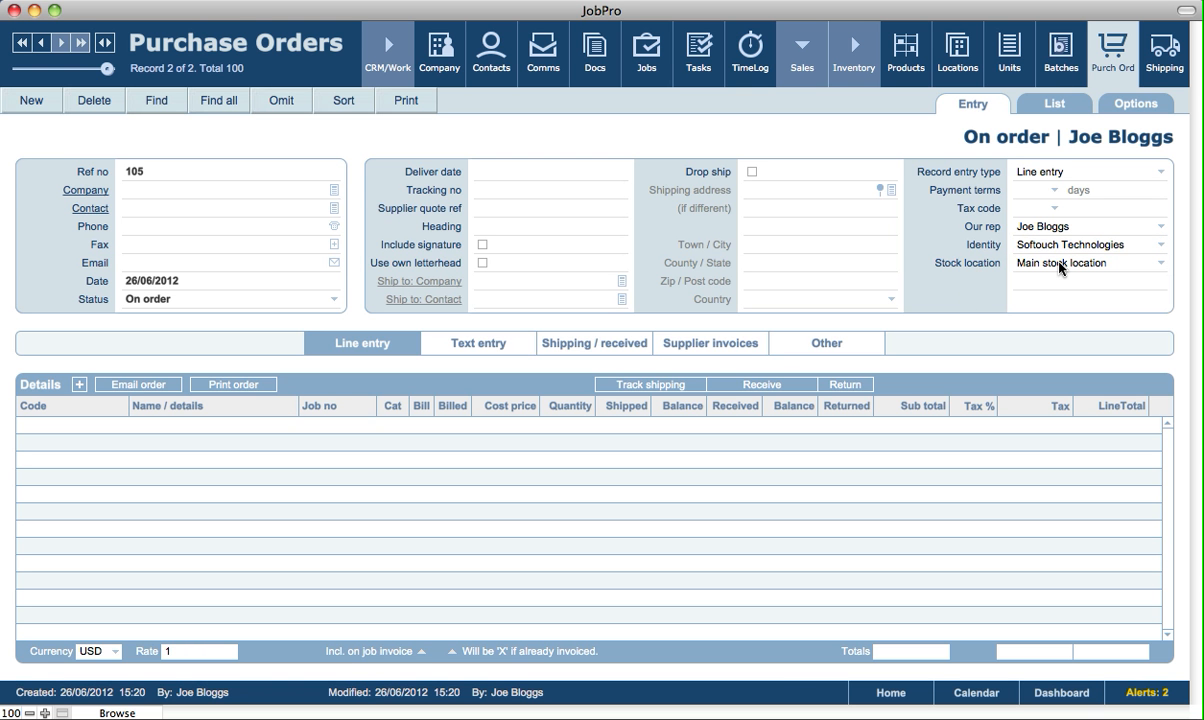
left_click(1060, 267)
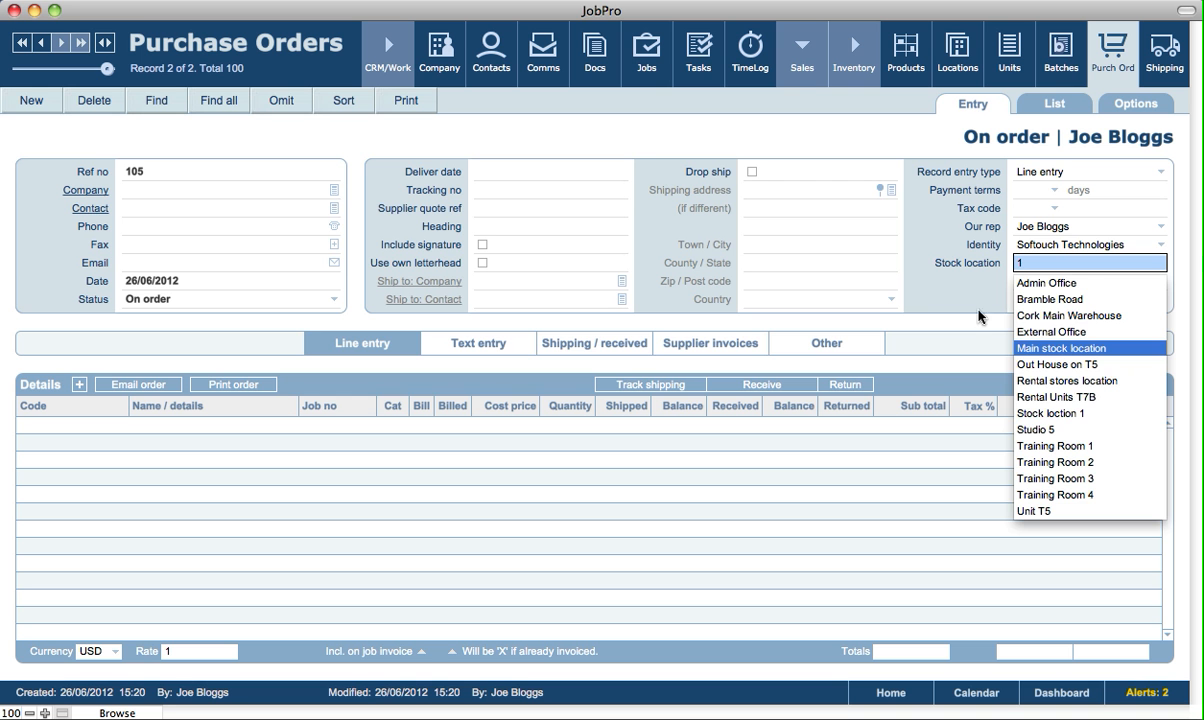
type("1")
left_click(1045, 413)
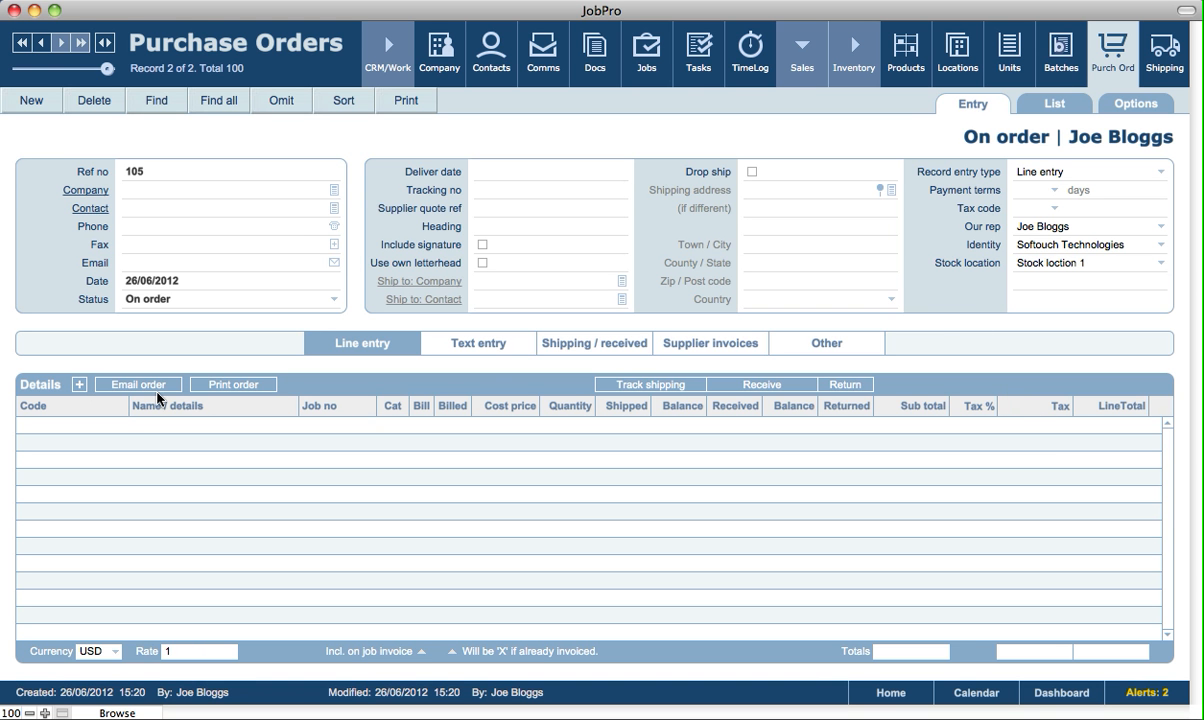
Add a line for product 54 Apple TV with quantity 5 and specify Apple Store as the supplier company.
left_click(80, 385)
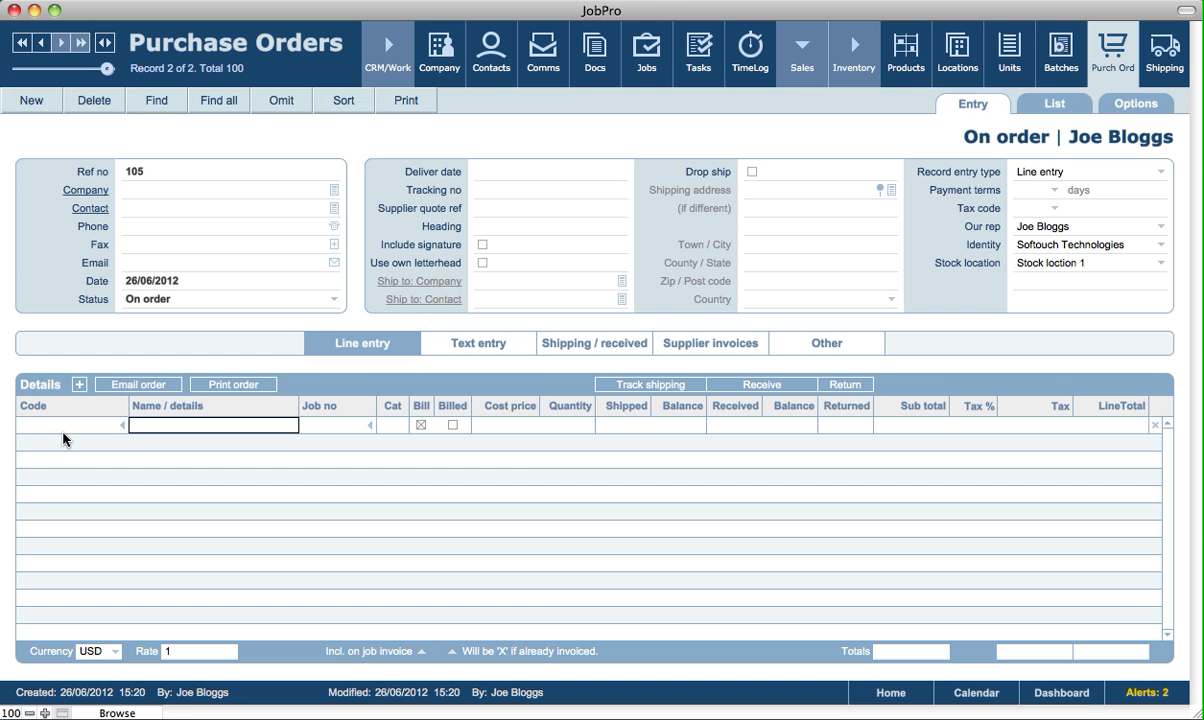
left_click(65, 428)
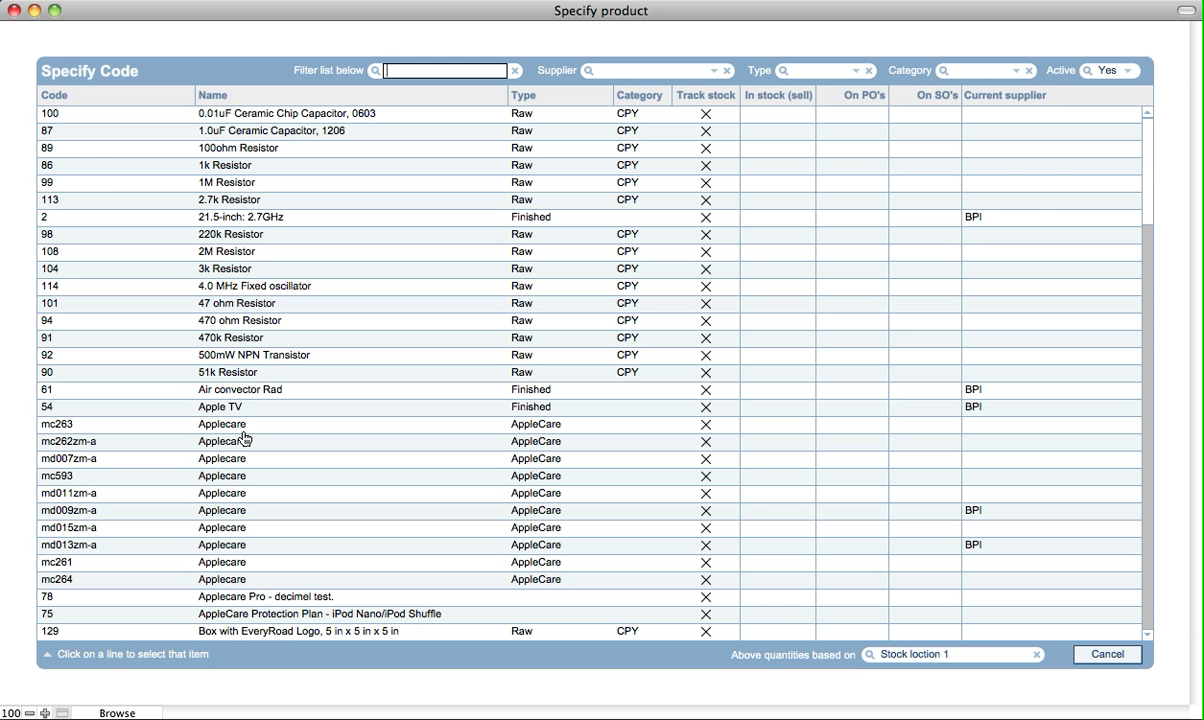
left_click(243, 415)
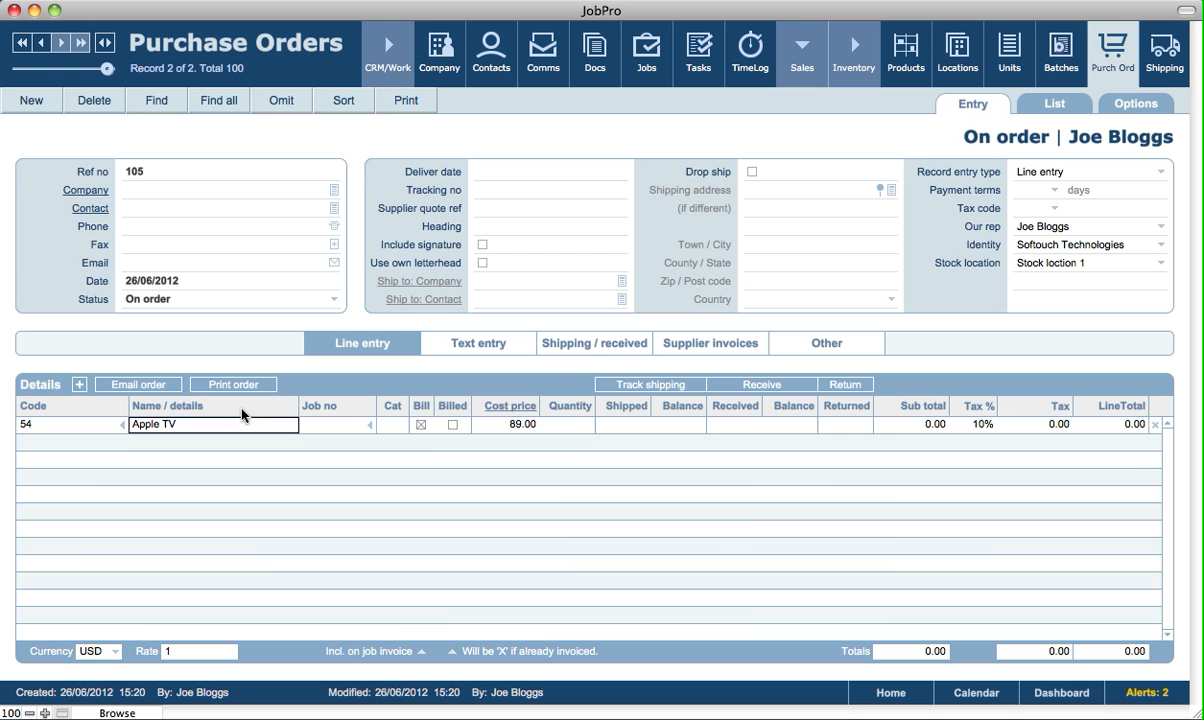
left_click(560, 424)
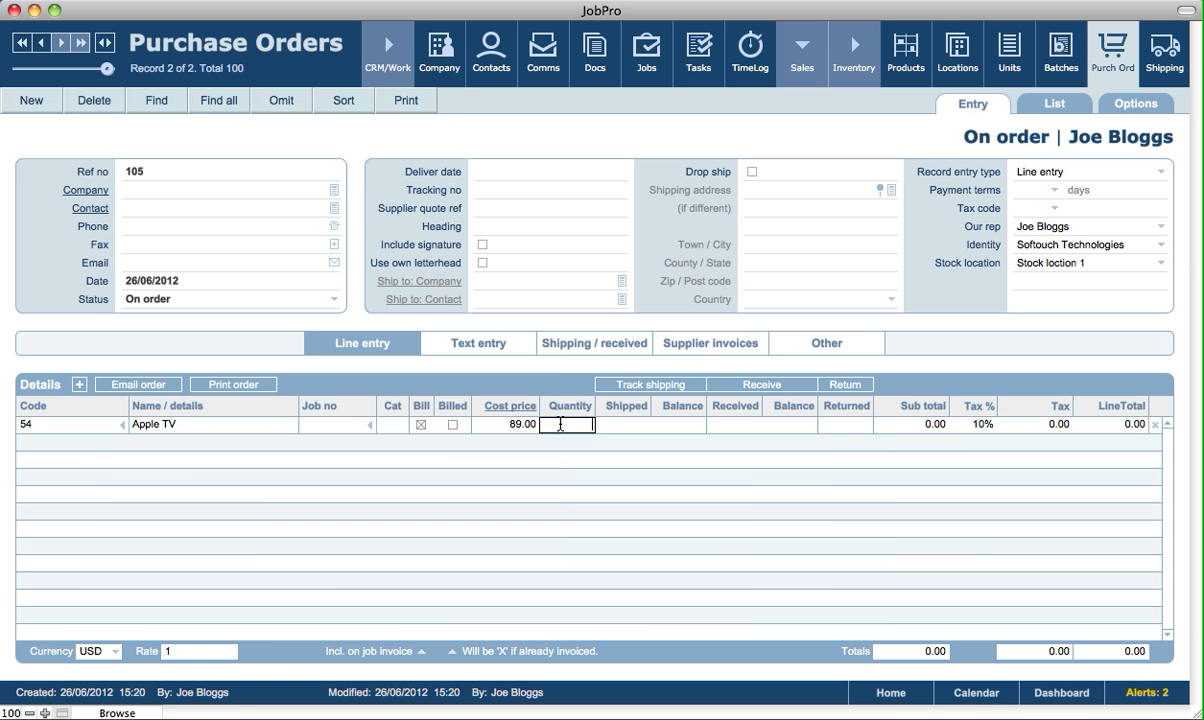
type("5")
left_click(559, 381)
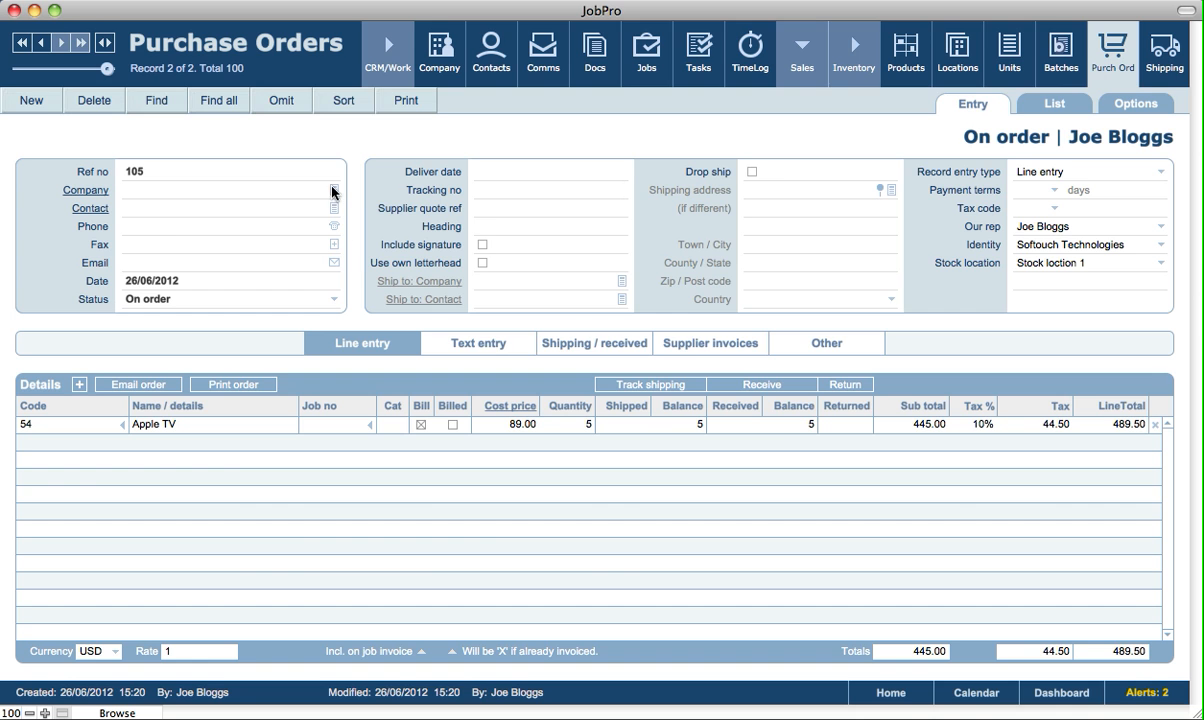
left_click(245, 190)
left_click(88, 116)
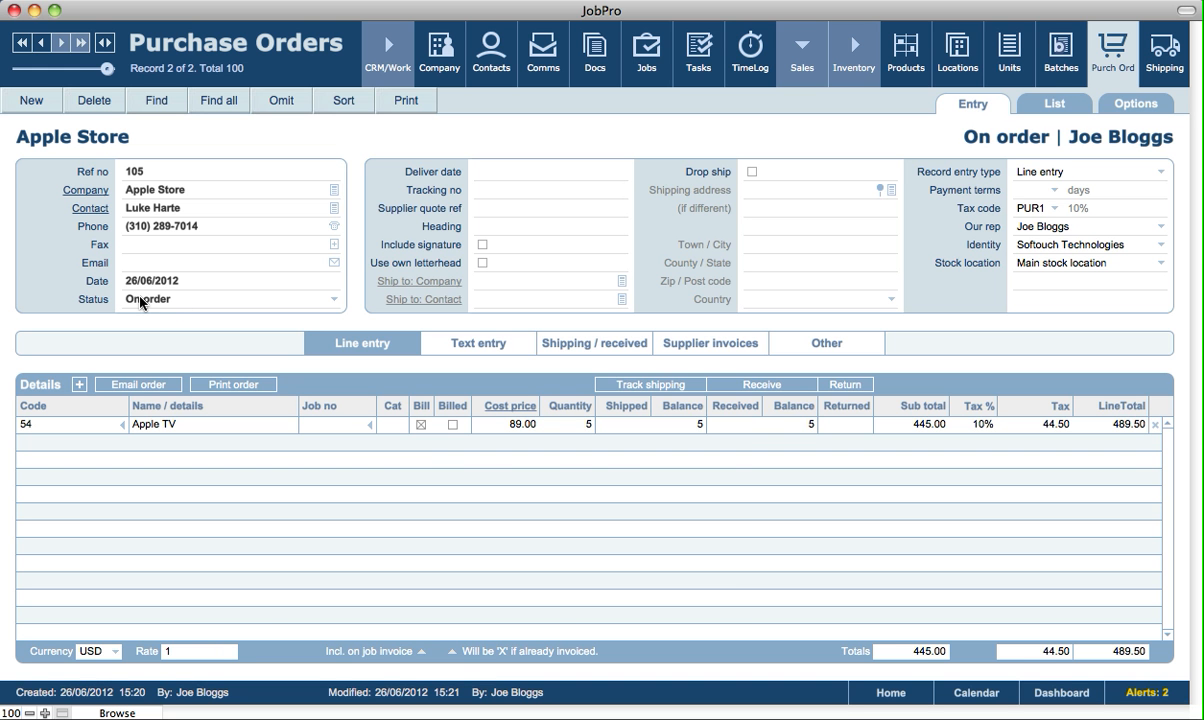
Receive 3 of the ordered Apple TVs and generate their serial numbers with the suggested next number and length.
left_click(741, 426)
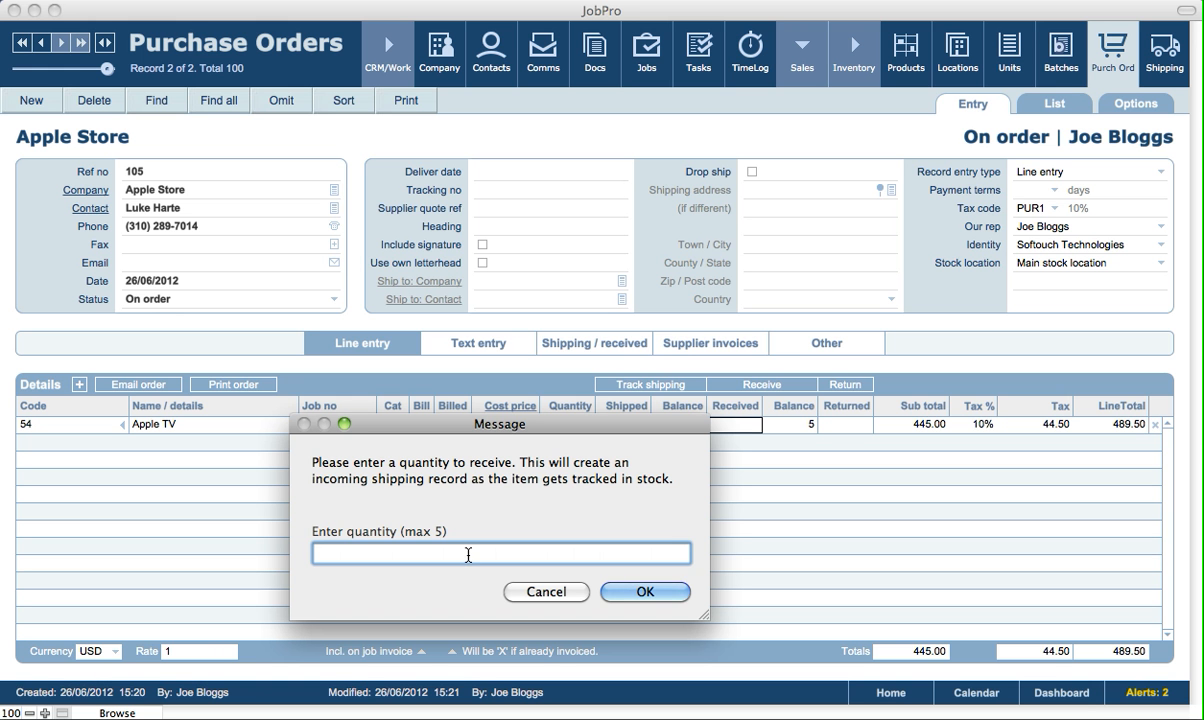
type("3")
left_click(669, 594)
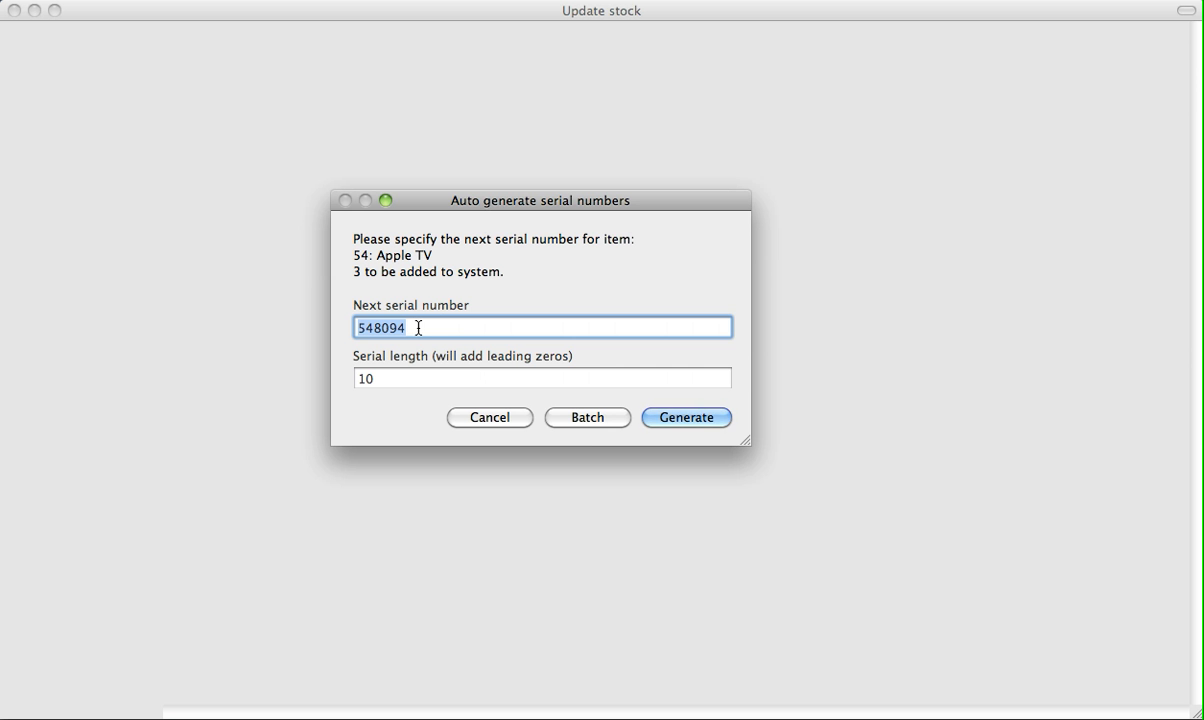
left_click(668, 417)
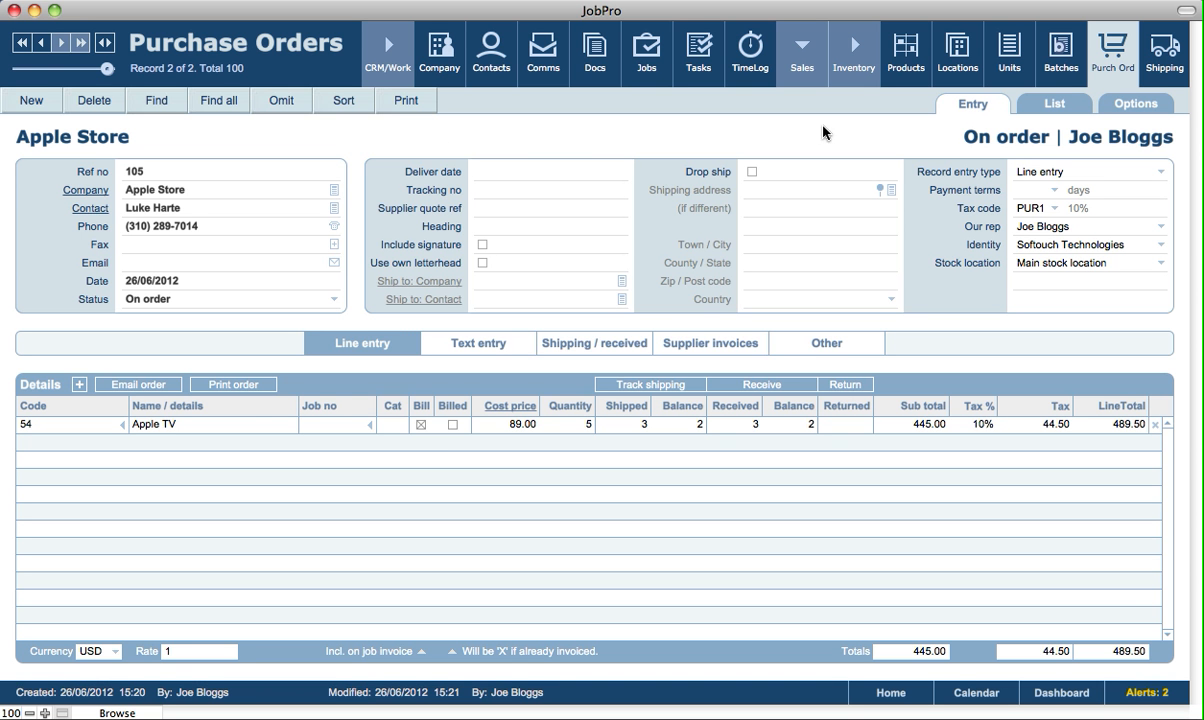
Examine the Apple TV product's stock per location and its movement history, and return to the location records.
left_click(123, 428)
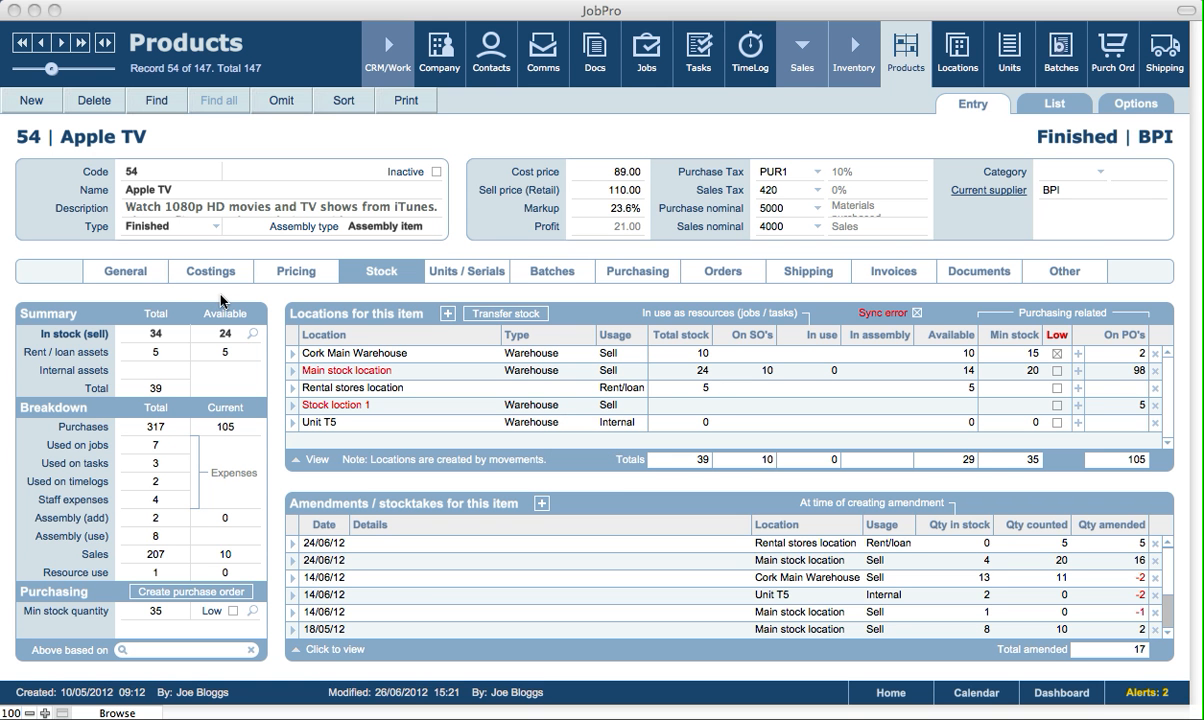
left_click(144, 277)
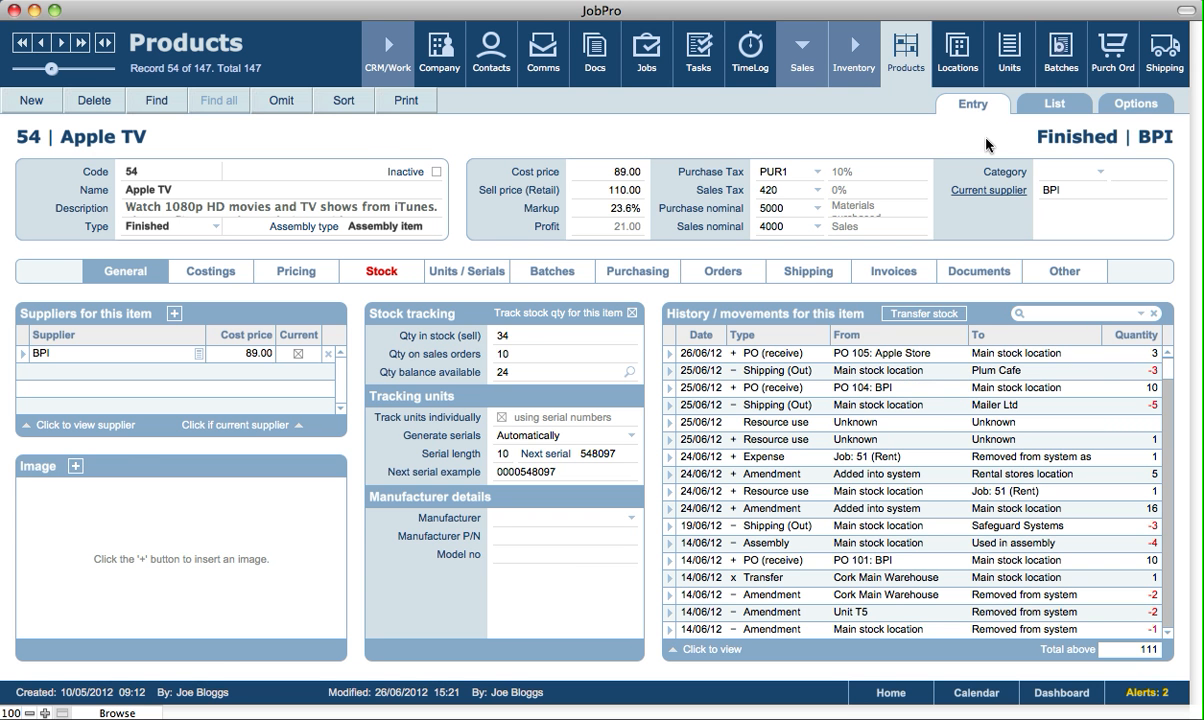
left_click(949, 58)
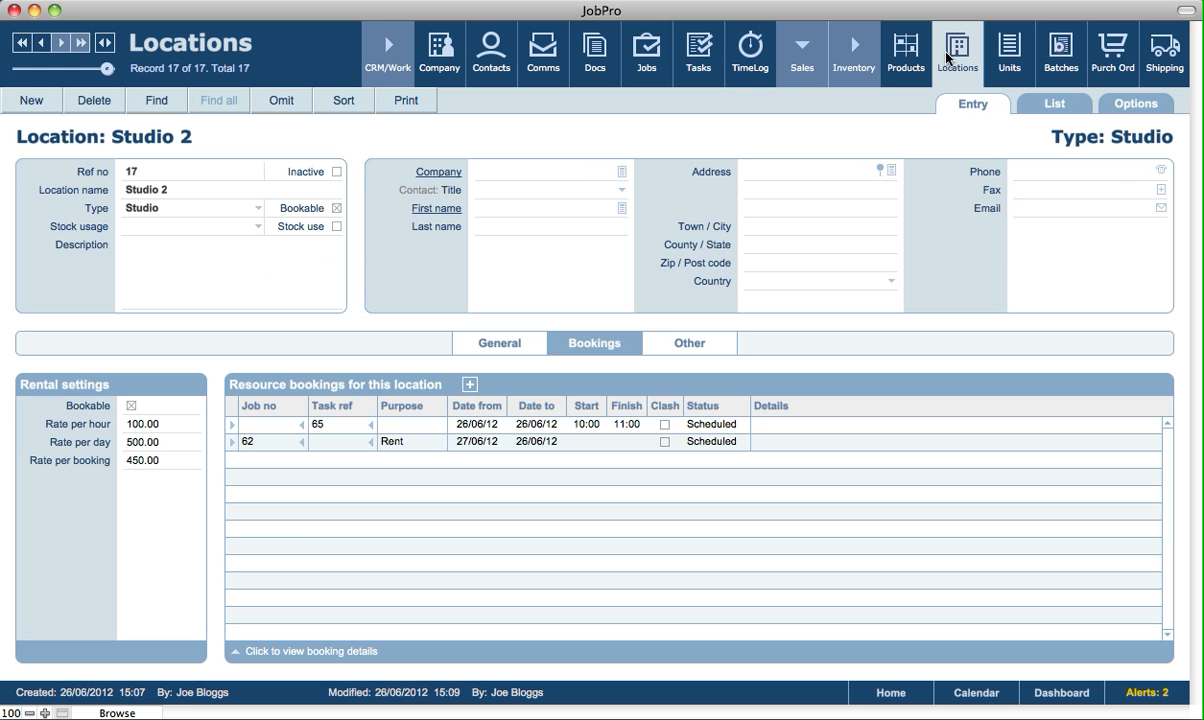